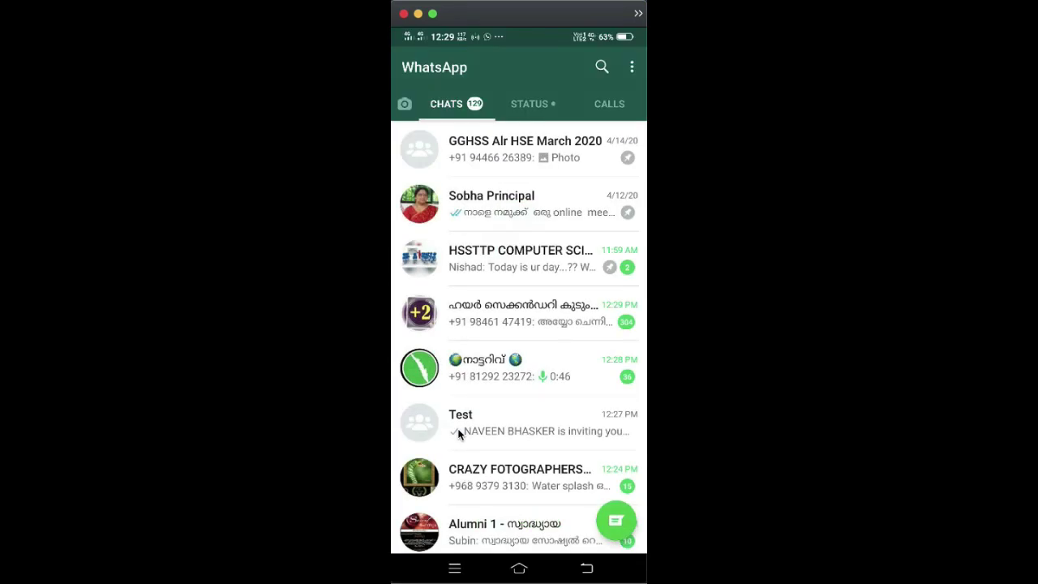
Open the Test group chat and follow the Zoom meeting invitation link using the Zoom app.
{"action": "left_click", "coordinate": [458, 434]}
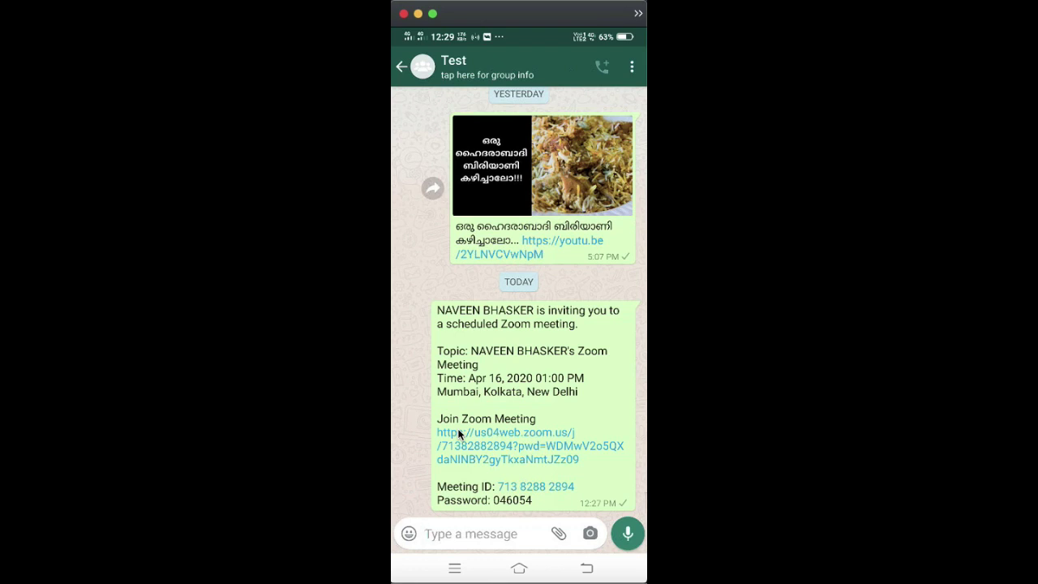
{"action": "left_click", "coordinate": [458, 433]}
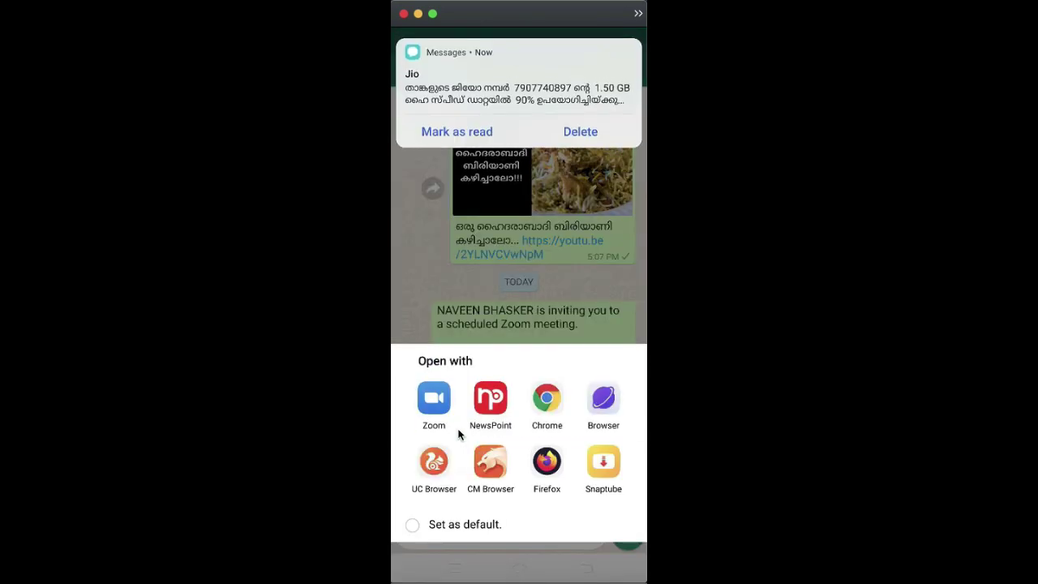
{"action": "left_click", "coordinate": [458, 433]}
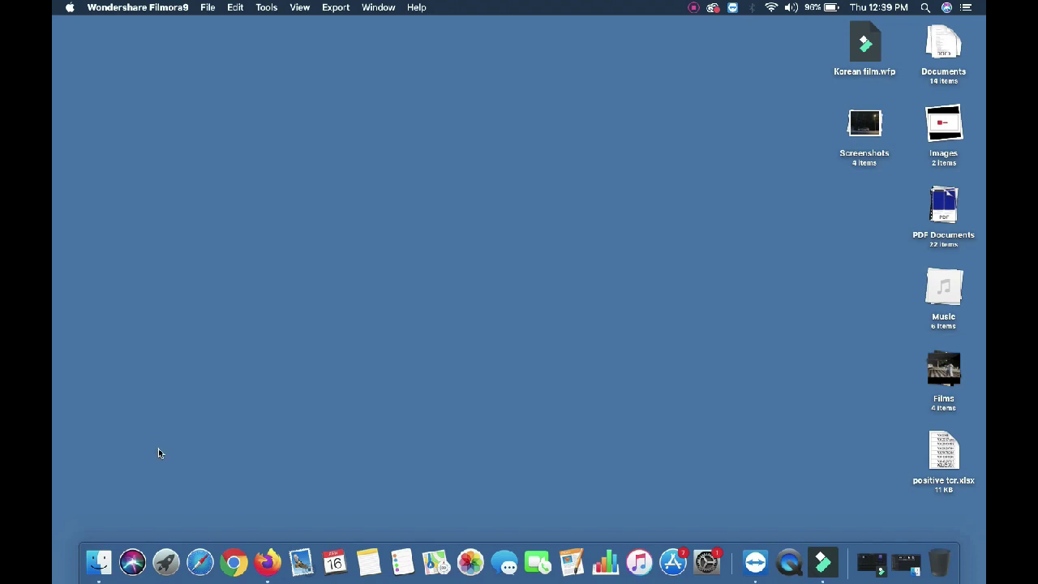
Switch to Firefox and load google.com.
{"action": "left_click", "coordinate": [267, 560]}
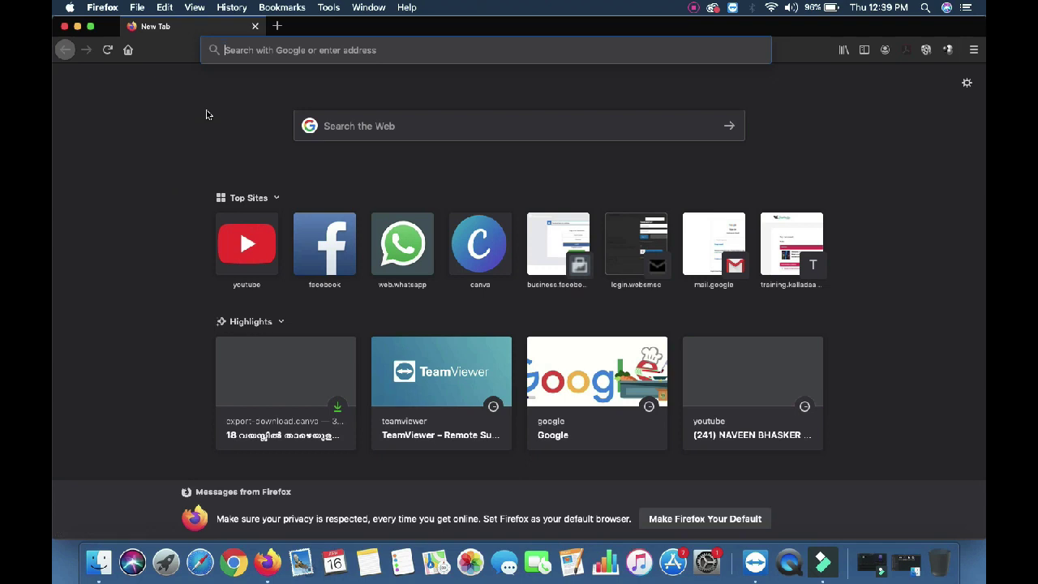
{"action": "type", "text": "google.com/"}
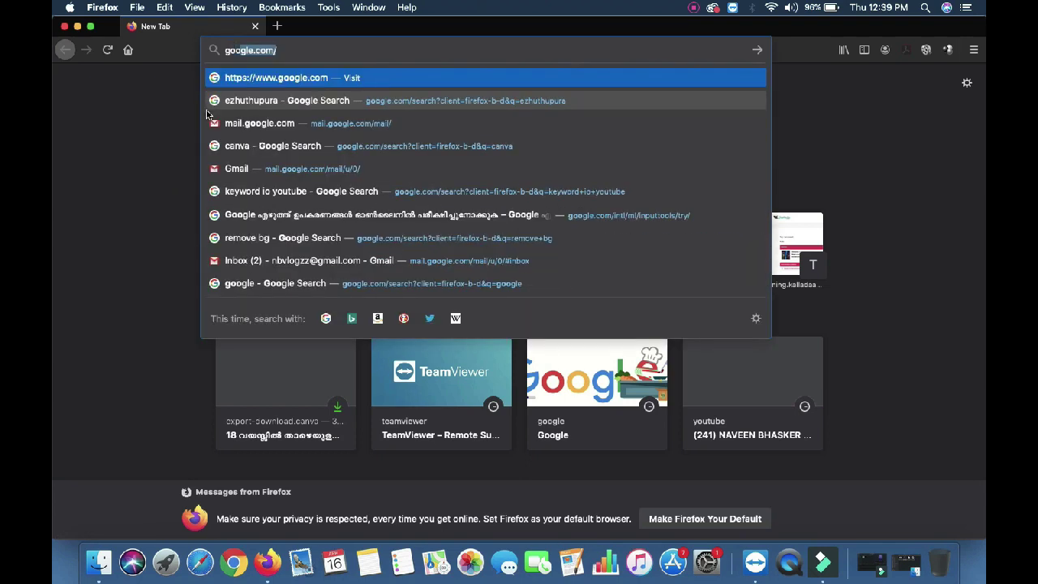
{"action": "key", "text": "Return"}
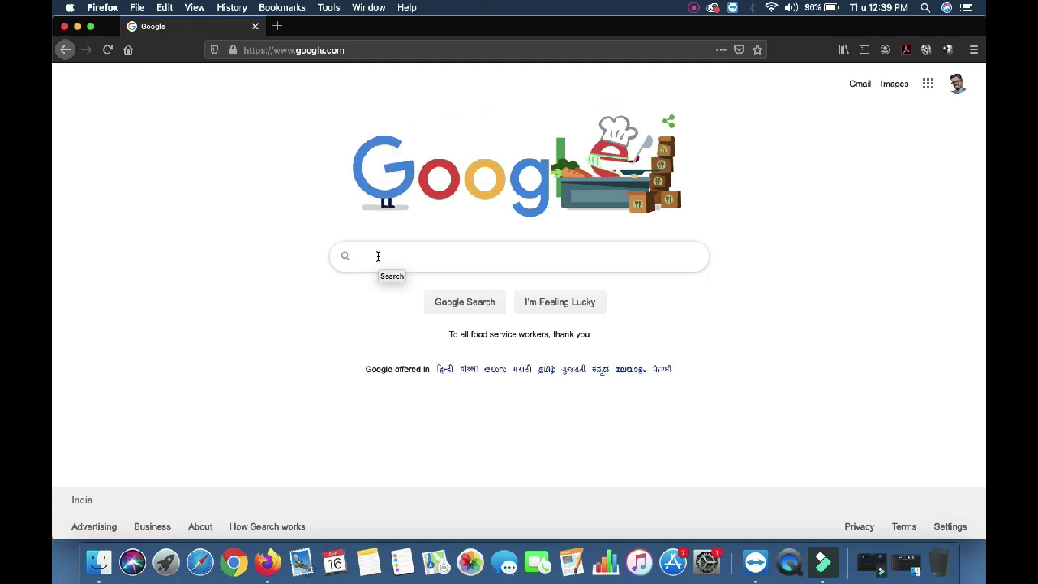
Search Google for "zoom" and open the official Zoom website from the results.
{"action": "type", "text": "zoom"}
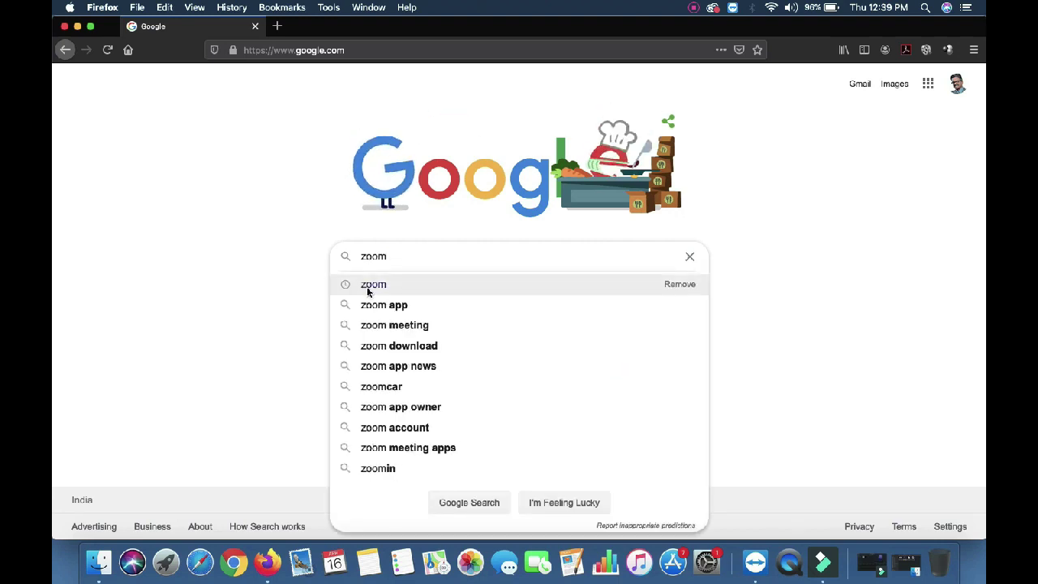
{"action": "left_click", "coordinate": [373, 285]}
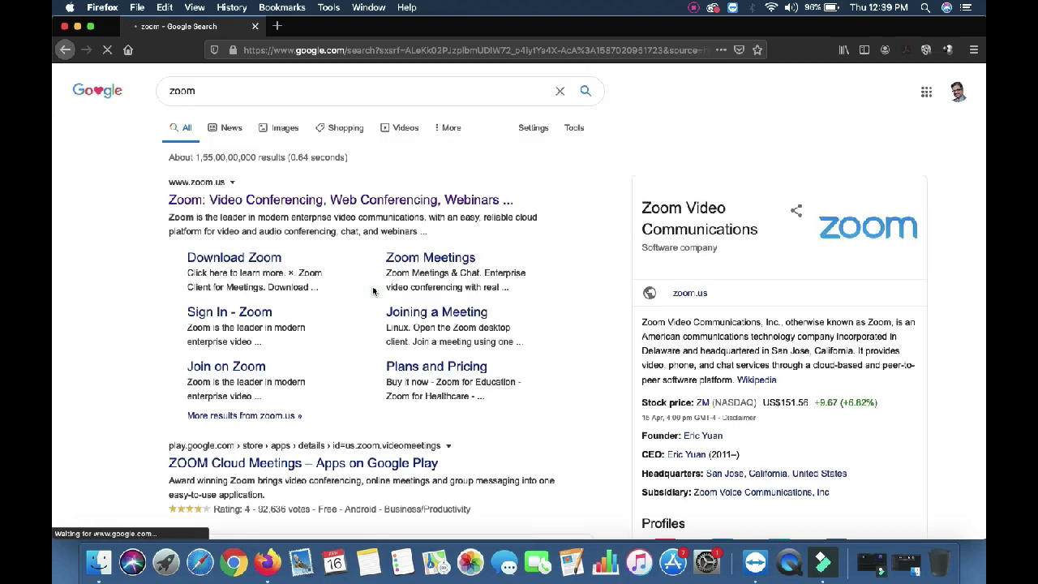
{"action": "left_click", "coordinate": [315, 203]}
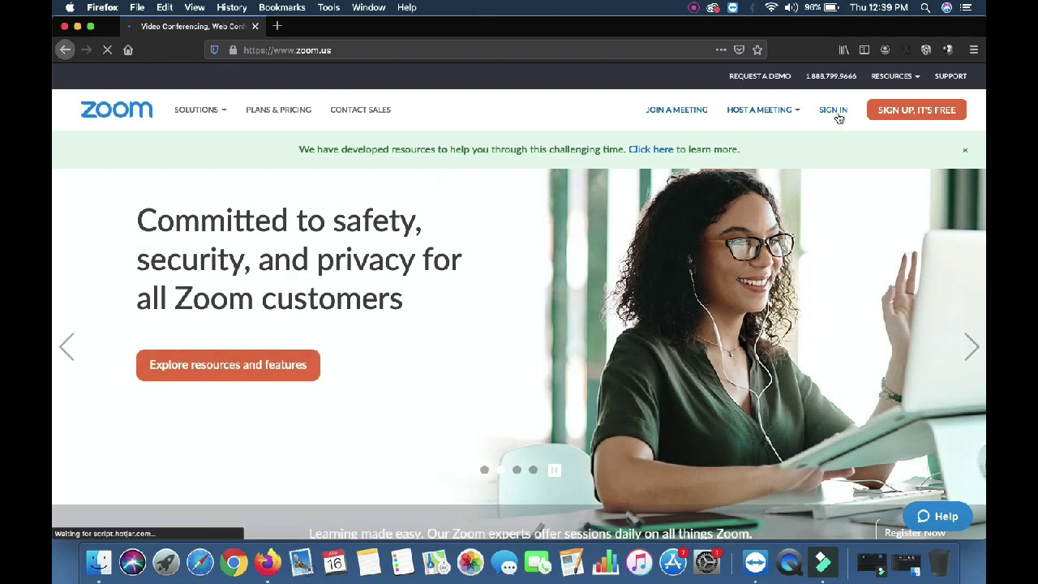
Go to Zoom's sign-in page and sign in with Google, using the first listed account.
{"action": "left_click", "coordinate": [890, 110]}
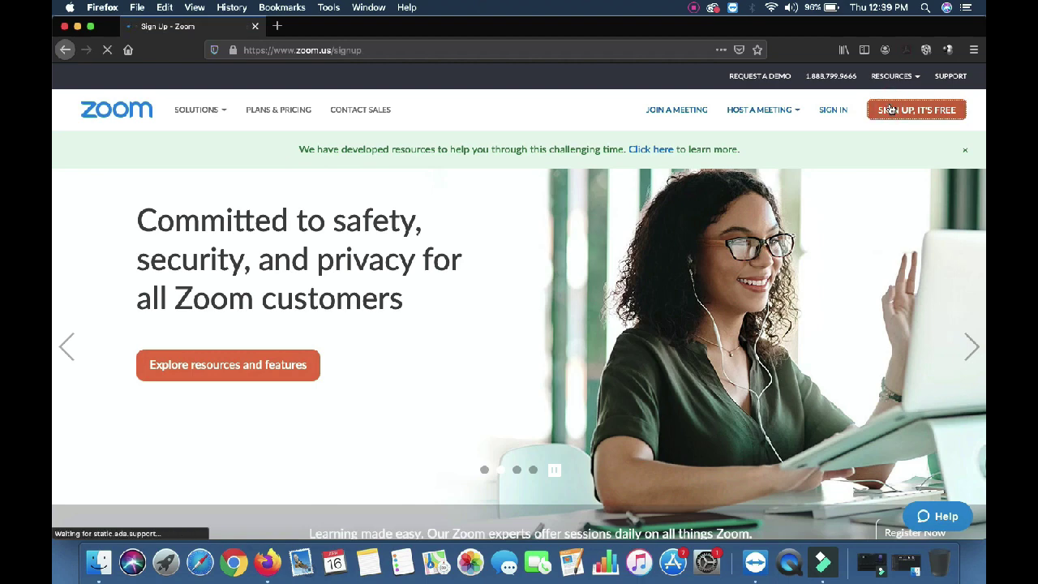
{"action": "left_click", "coordinate": [832, 110]}
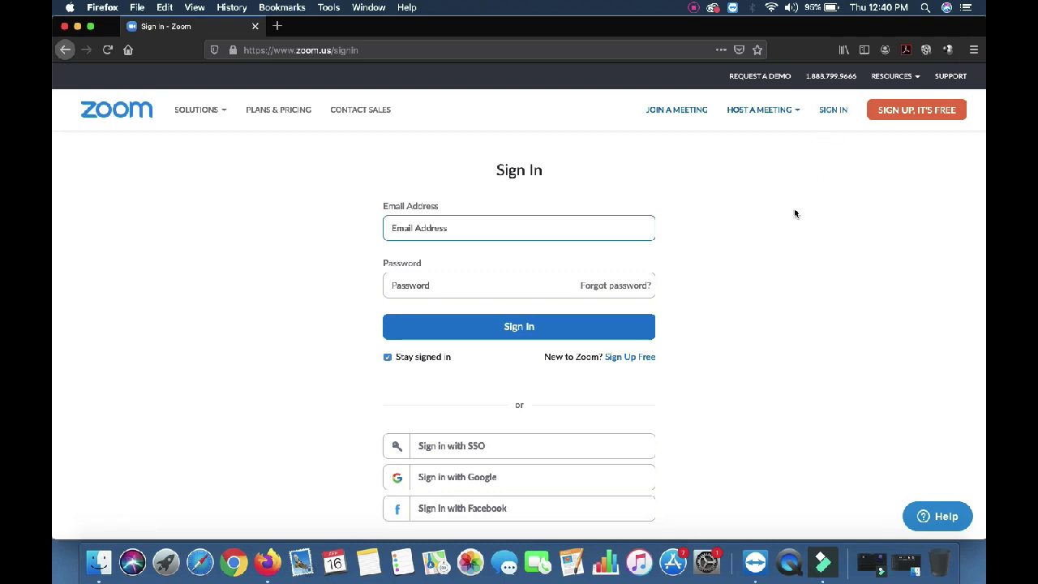
{"action": "scroll", "coordinate": [794, 213], "scroll_direction": "down", "scroll_amount": 2}
{"action": "scroll", "coordinate": [795, 213], "scroll_direction": "down", "scroll_amount": 1}
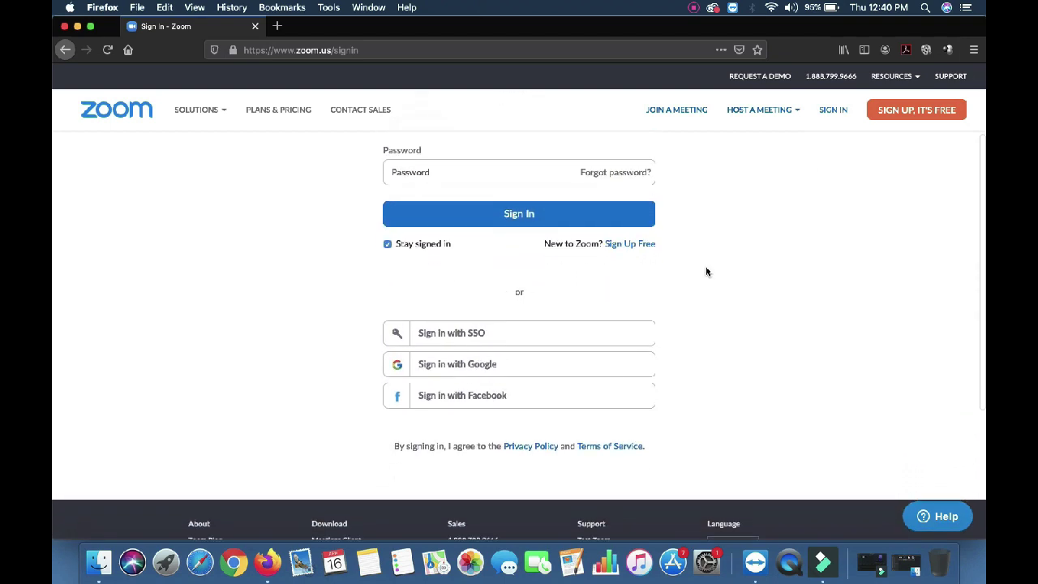
{"action": "left_click", "coordinate": [486, 365]}
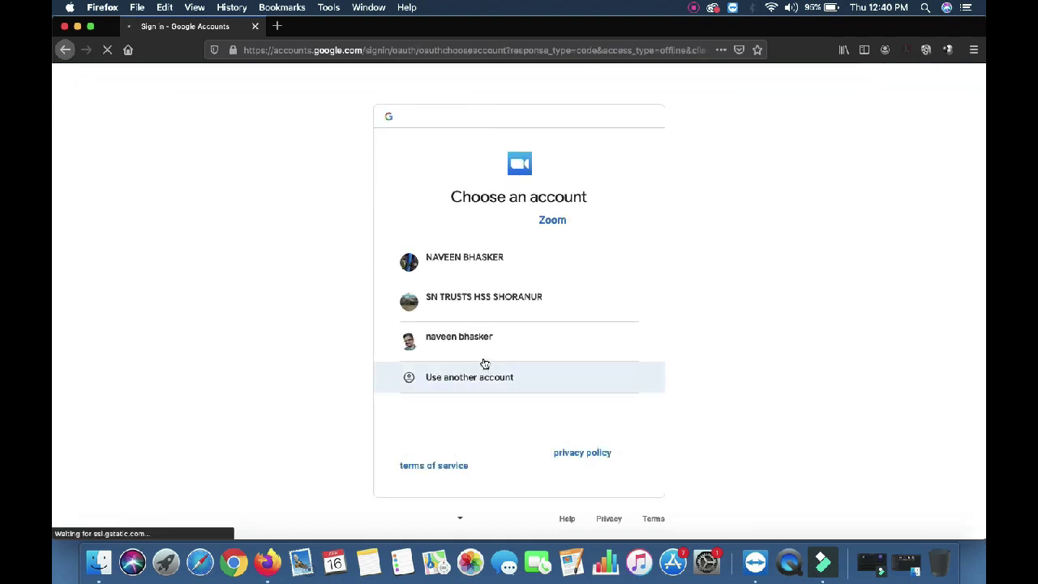
{"action": "left_click", "coordinate": [465, 268]}
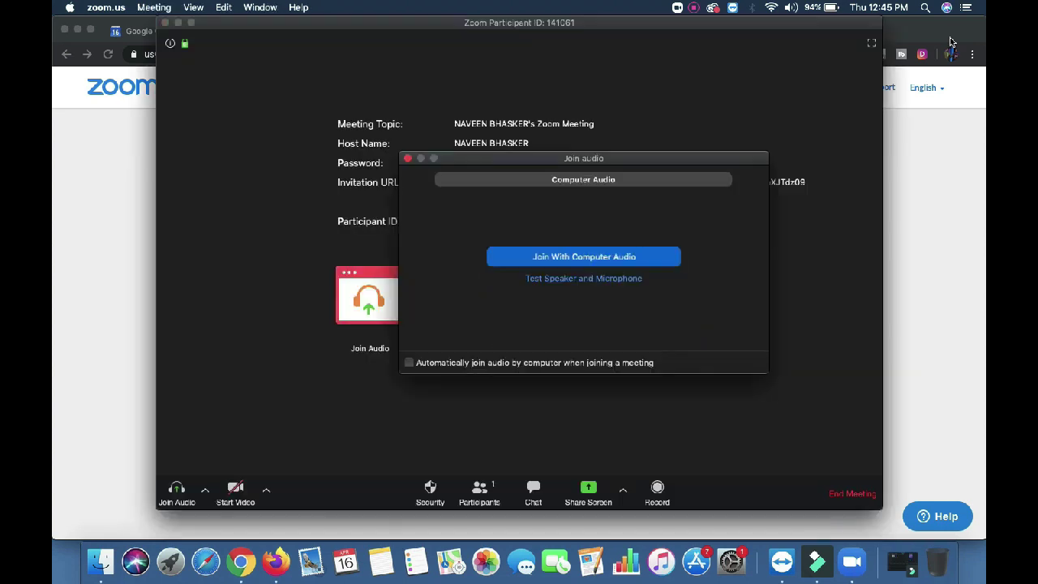
Join the meeting with computer audio, and turn the camera video on and back off.
{"action": "left_click", "coordinate": [612, 257]}
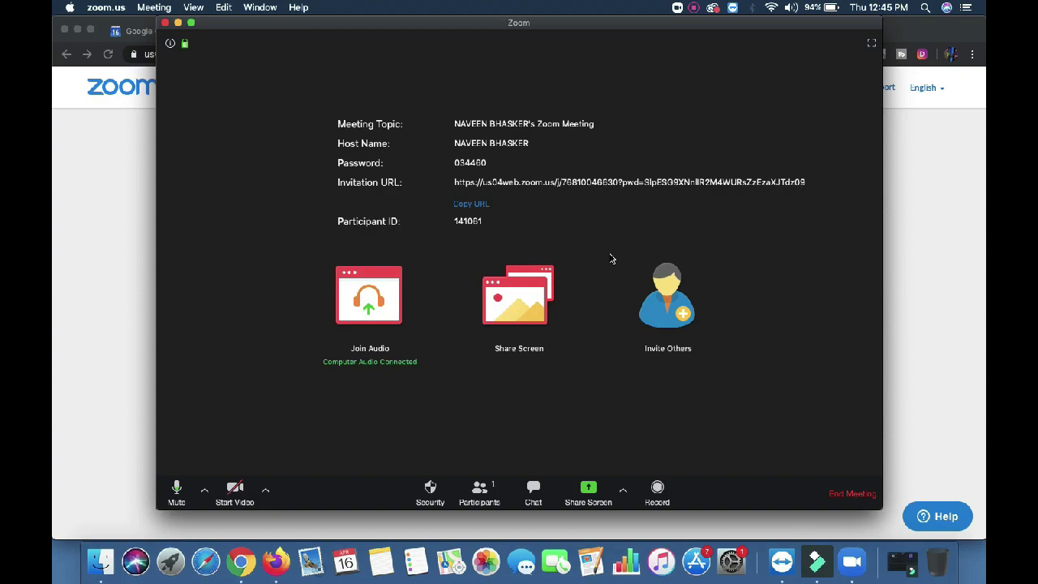
{"action": "left_click", "coordinate": [234, 489]}
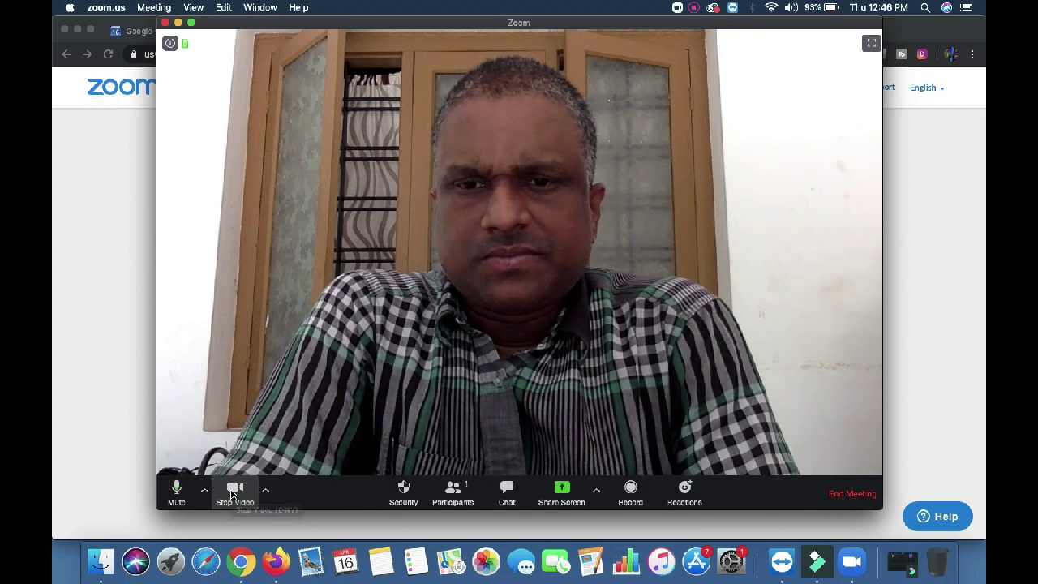
{"action": "left_click", "coordinate": [233, 490]}
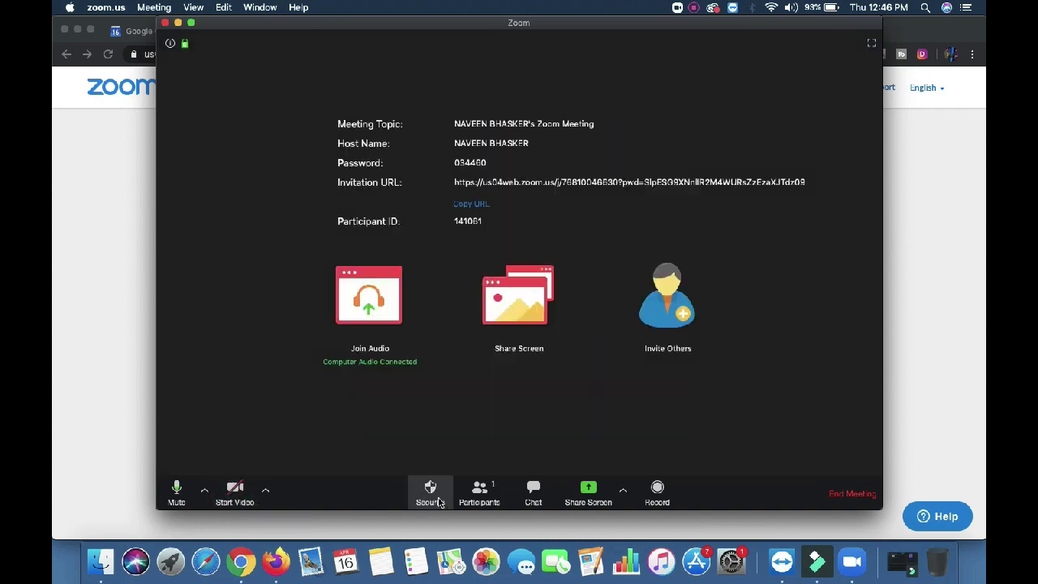
Show the meeting's participants list.
{"action": "left_click", "coordinate": [480, 493]}
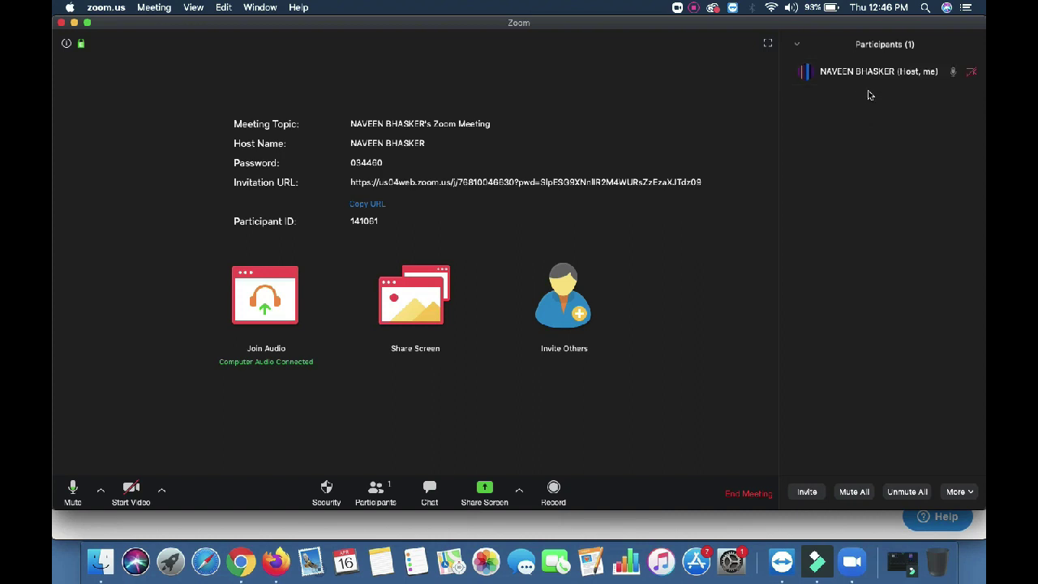
{"action": "mouse_move", "coordinate": [866, 73]}
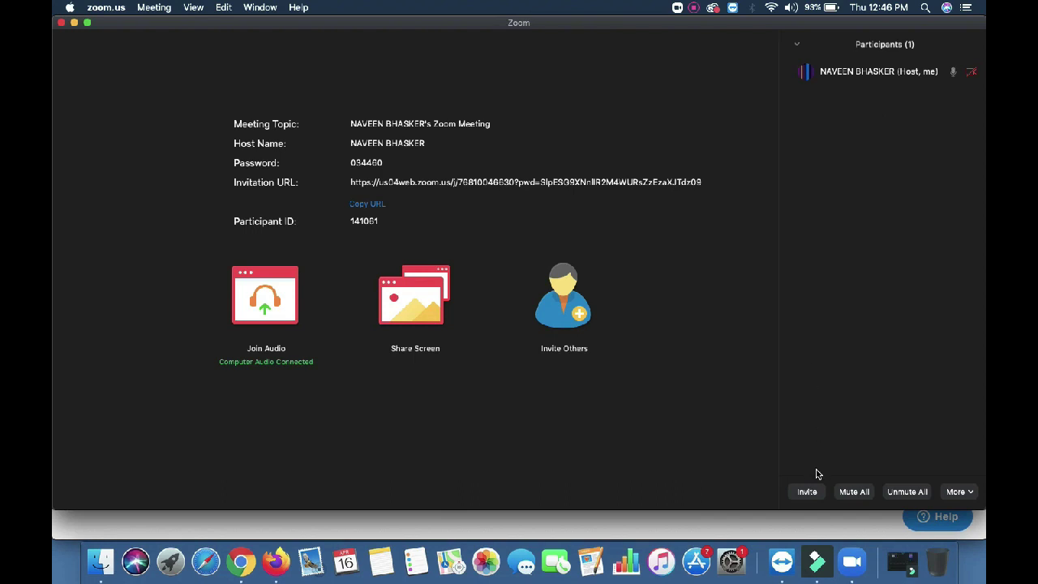
{"action": "mouse_move", "coordinate": [853, 319]}
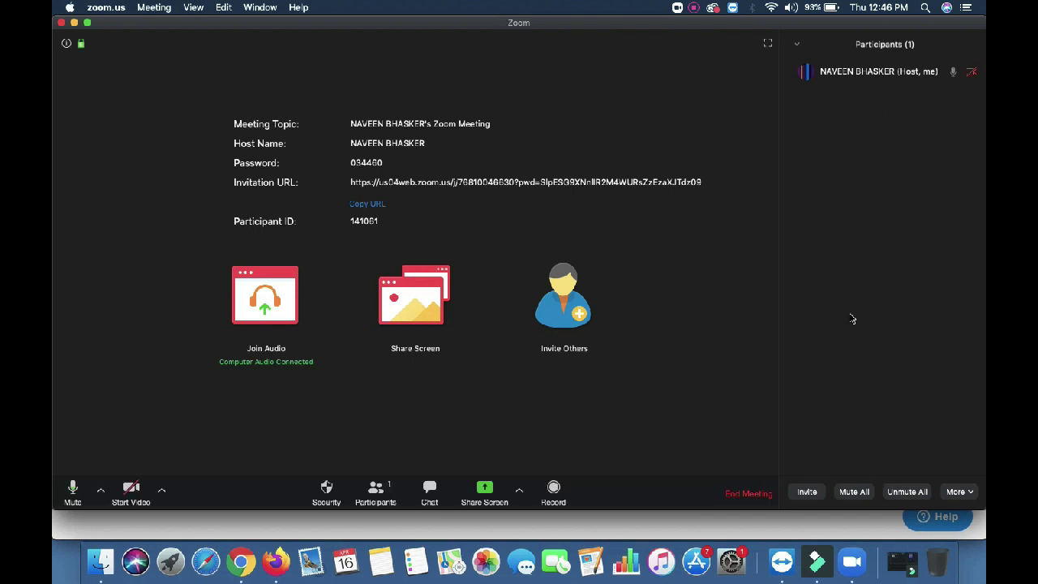
Open the meeting chat and send the message "hi" to everyone.
{"action": "left_click", "coordinate": [430, 489]}
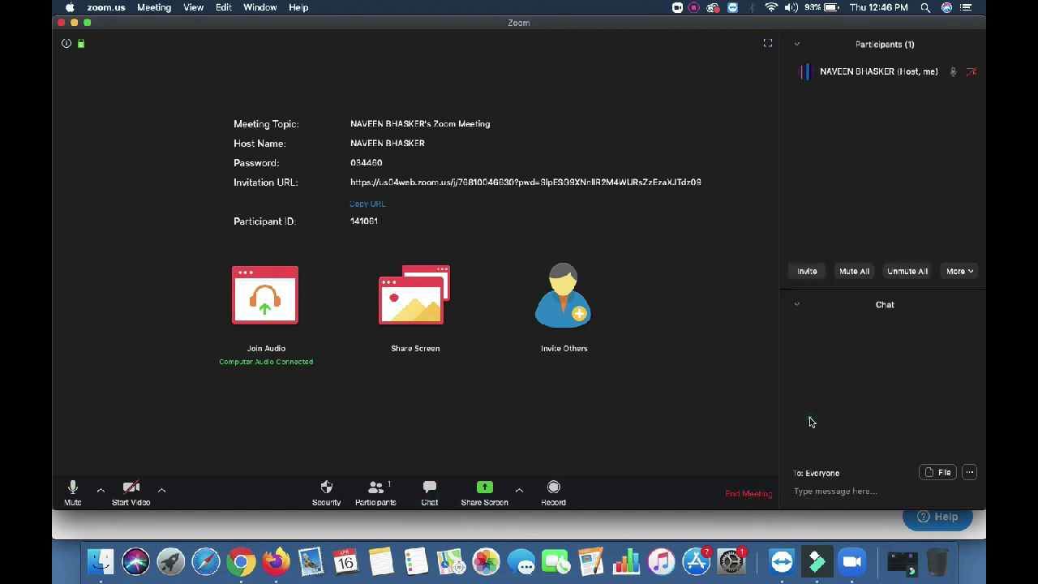
{"action": "left_click", "coordinate": [819, 321]}
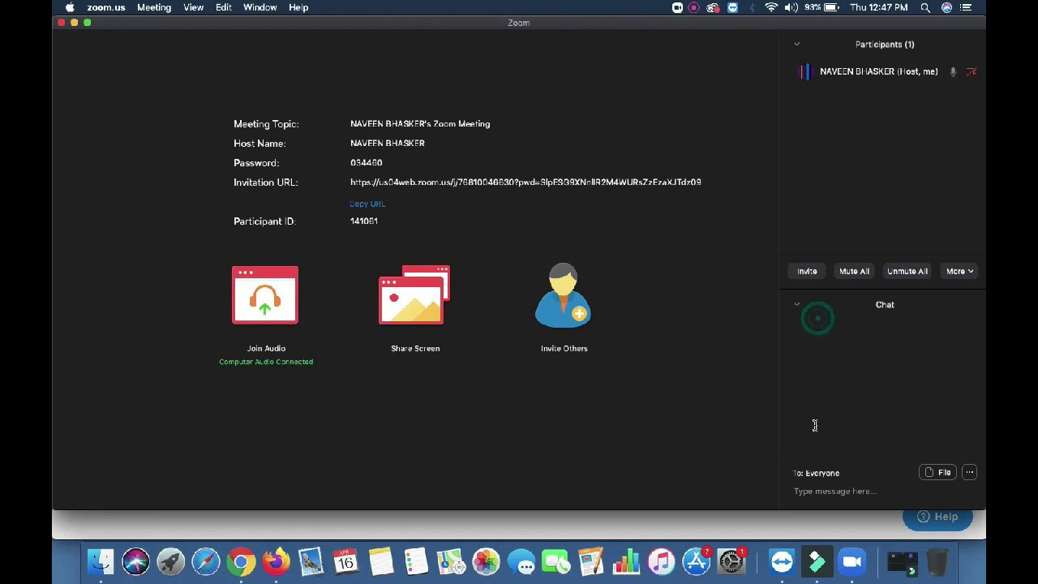
{"action": "left_click", "coordinate": [813, 491]}
{"action": "type", "text": "hi"}
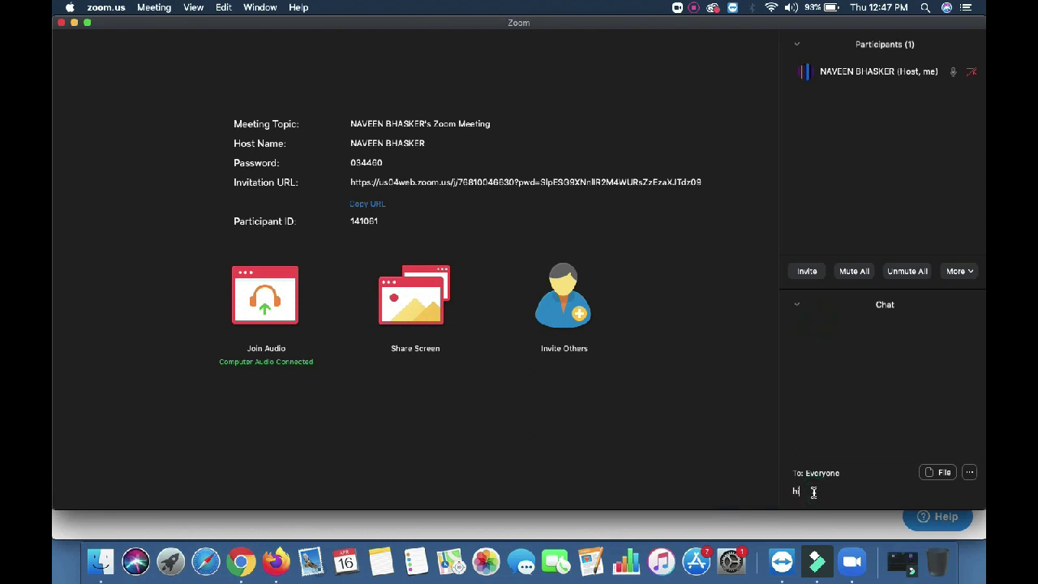
{"action": "key", "text": "Return"}
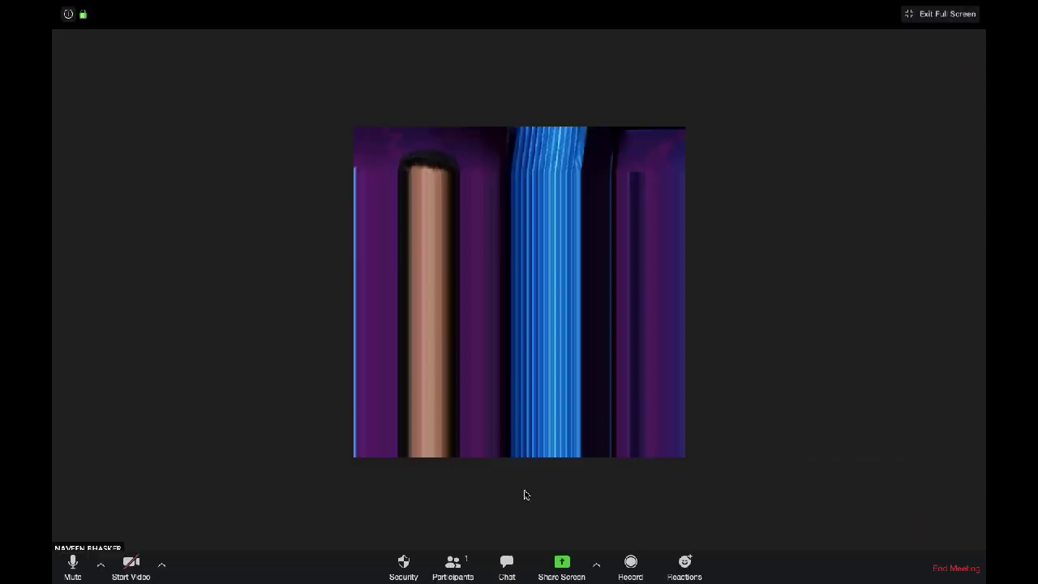
Share a whiteboard in the meeting and draw a freehand wavy line across its upper middle area.
{"action": "left_click", "coordinate": [561, 567]}
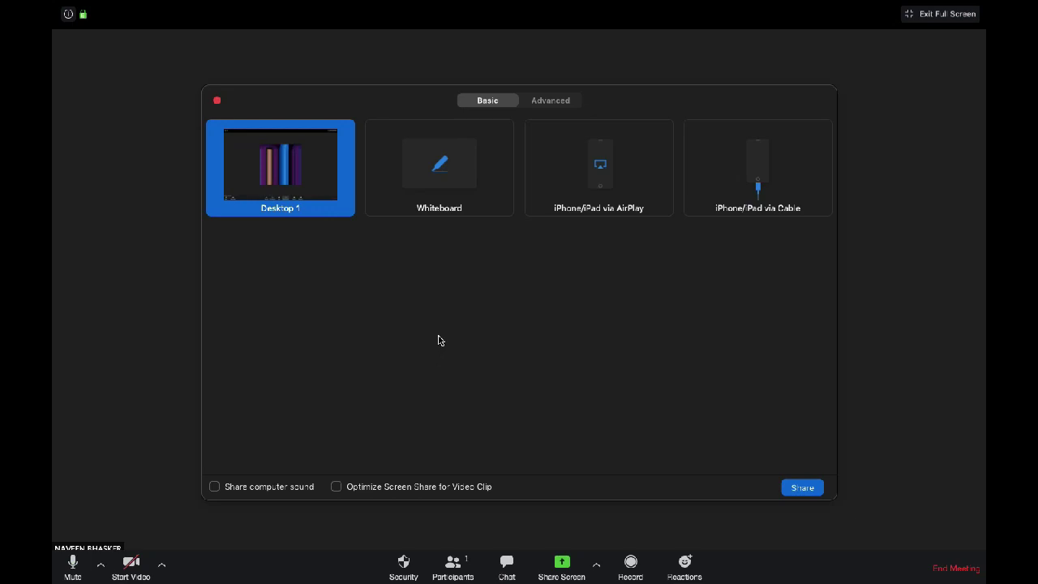
{"action": "left_click", "coordinate": [438, 166]}
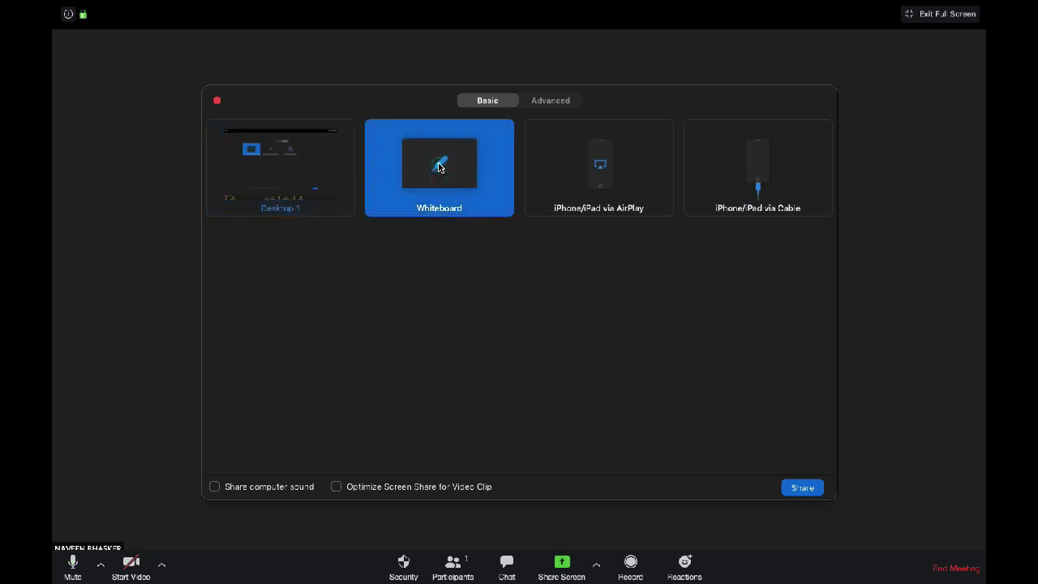
{"action": "double_click", "coordinate": [438, 166]}
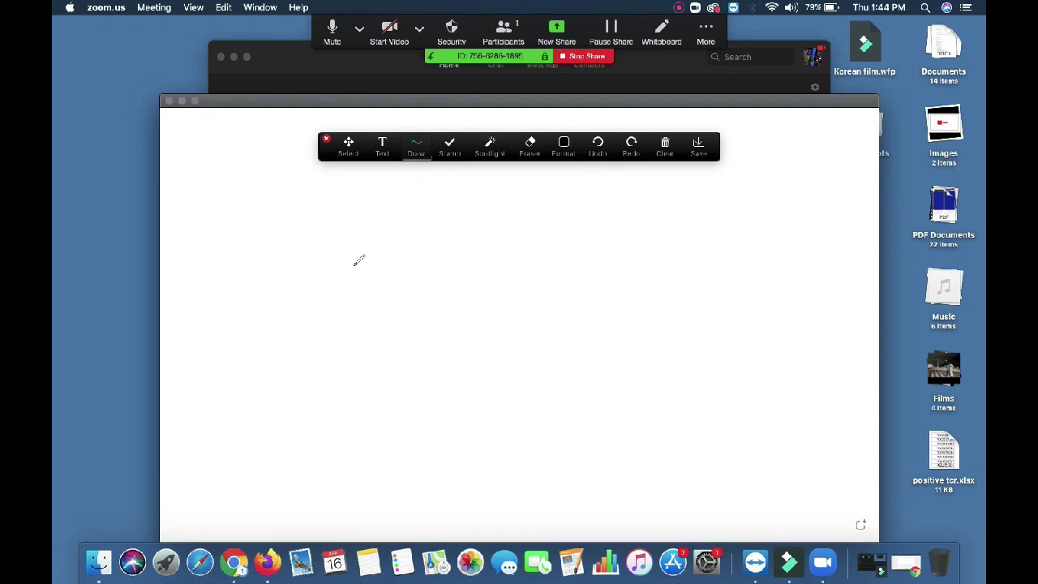
{"action": "left_click_drag", "start_coordinate": [353, 264], "coordinate": [530, 245]}
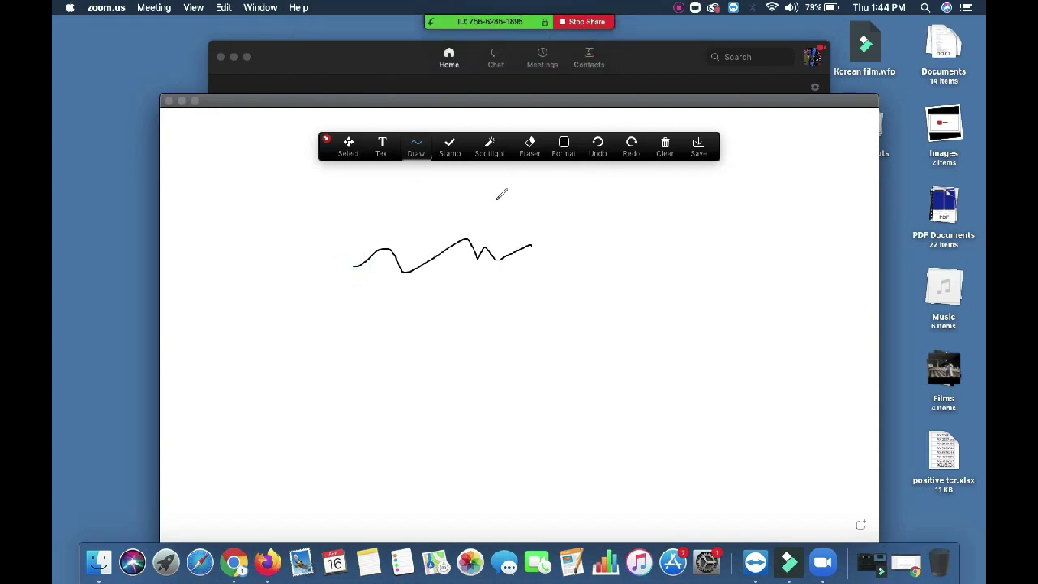
Add a black "Computer Science" text box just below the wavy line on the whiteboard.
{"action": "left_click", "coordinate": [386, 150]}
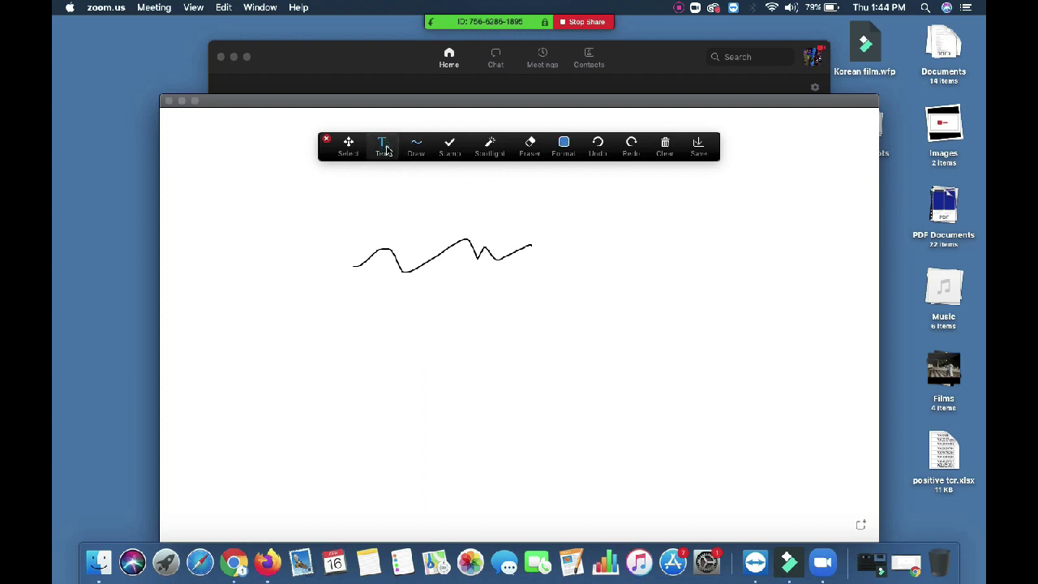
{"action": "left_click", "coordinate": [369, 303]}
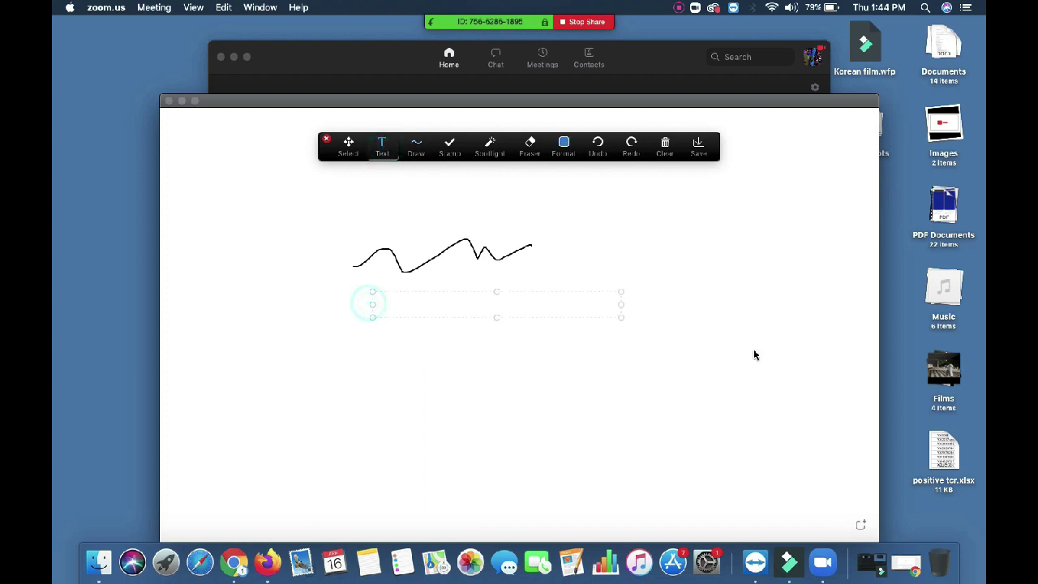
{"action": "left_click", "coordinate": [565, 144]}
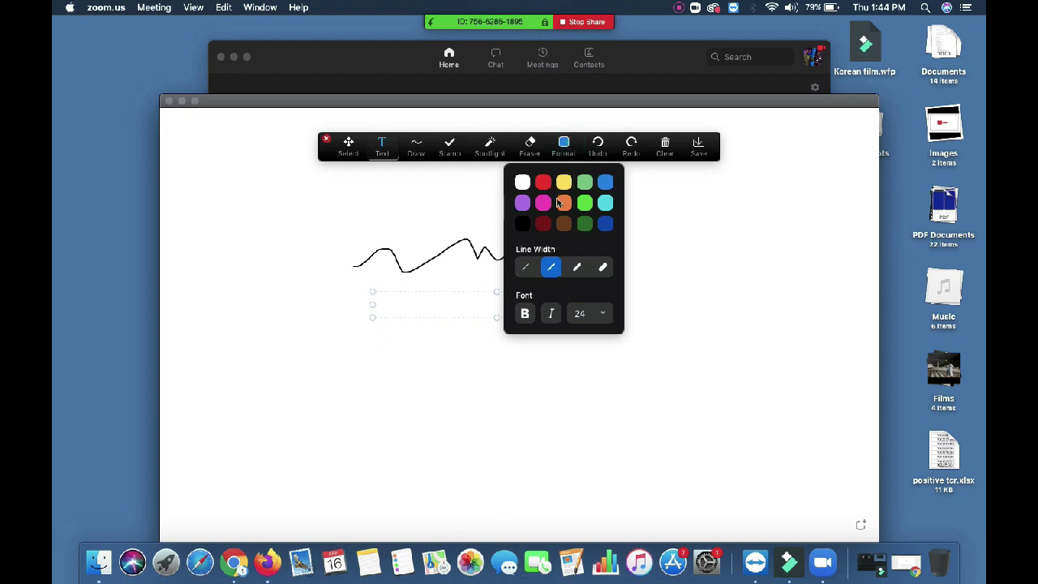
{"action": "left_click", "coordinate": [529, 225]}
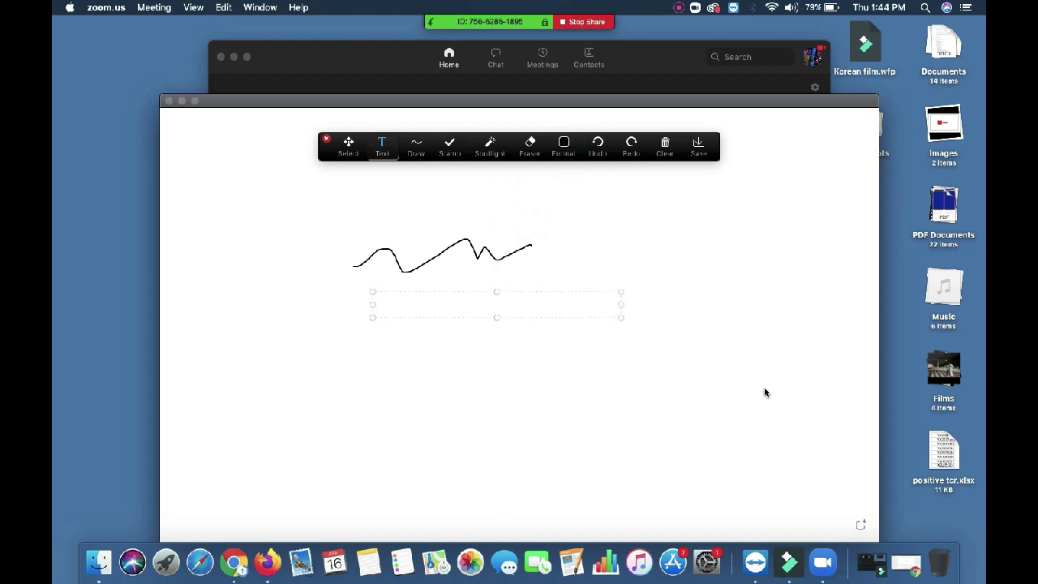
{"action": "left_click", "coordinate": [487, 301]}
{"action": "left_click", "coordinate": [461, 301]}
{"action": "type", "text": "Compute"}
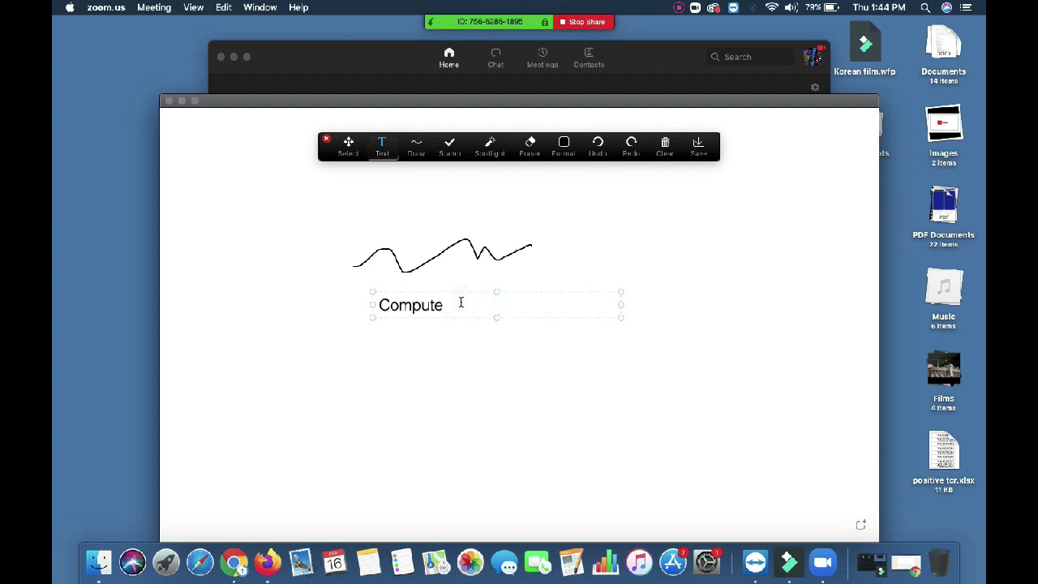
{"action": "type", "text": "r Science"}
{"action": "left_click_drag", "start_coordinate": [525, 308], "coordinate": [483, 306]}
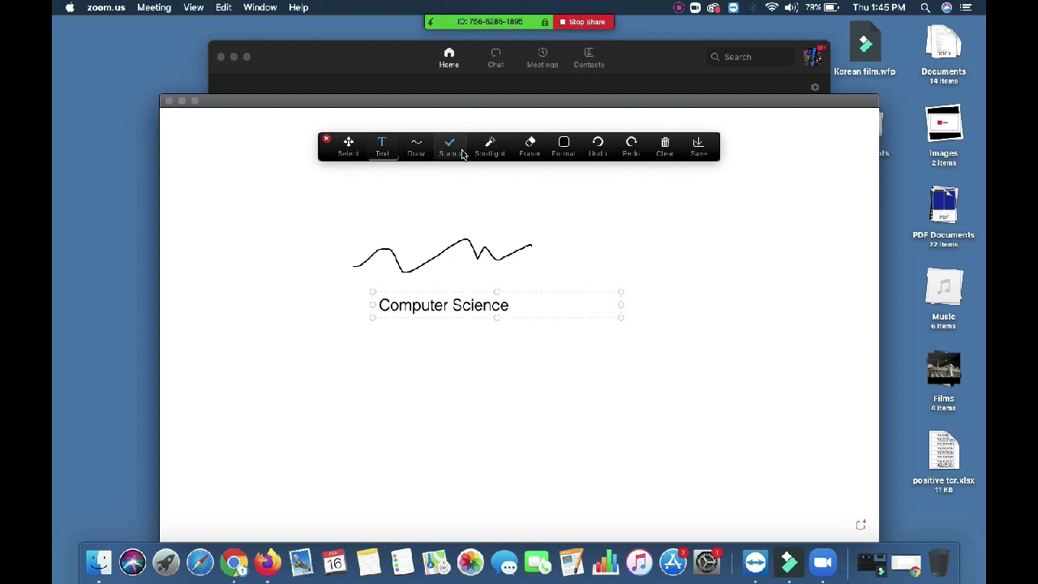
{"action": "left_click", "coordinate": [422, 206]}
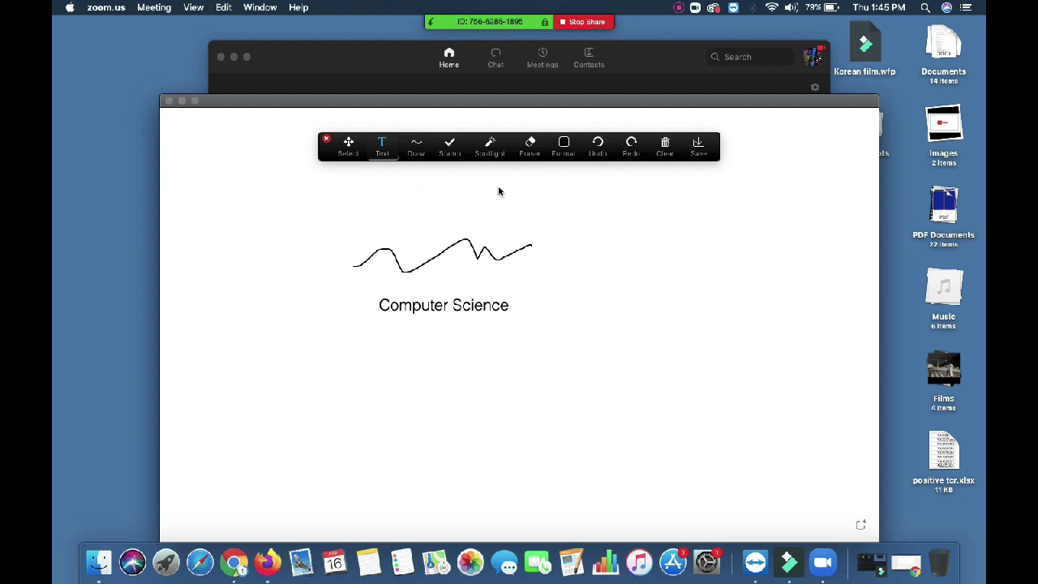
Choose the check mark stamp for annotating the whiteboard.
{"action": "left_click", "coordinate": [455, 153]}
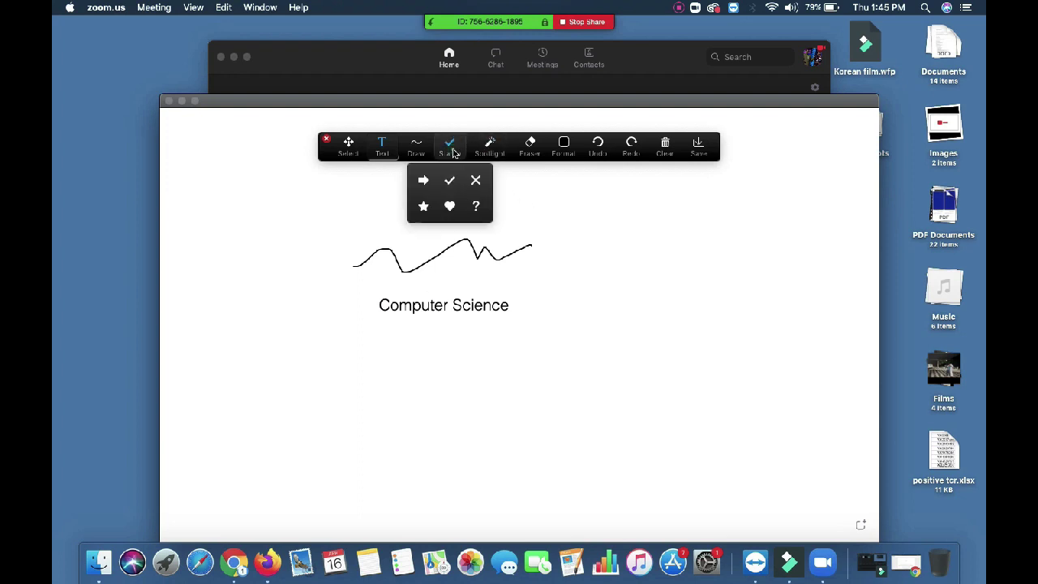
{"action": "left_click", "coordinate": [450, 182]}
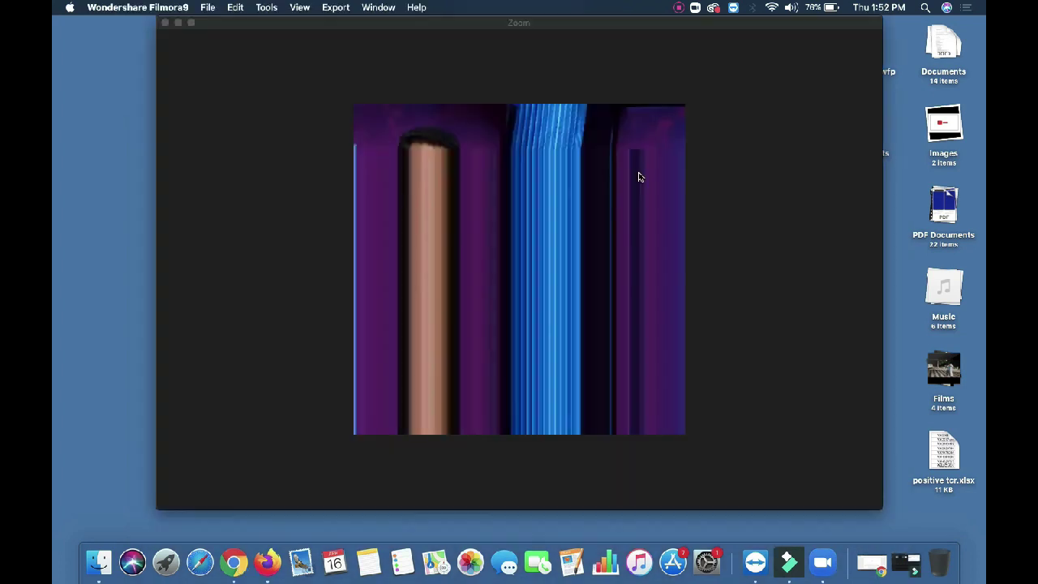
Switch the meeting to full screen and share Desktop 1 with computer sound and video clip optimization enabled.
{"action": "left_click", "coordinate": [191, 23]}
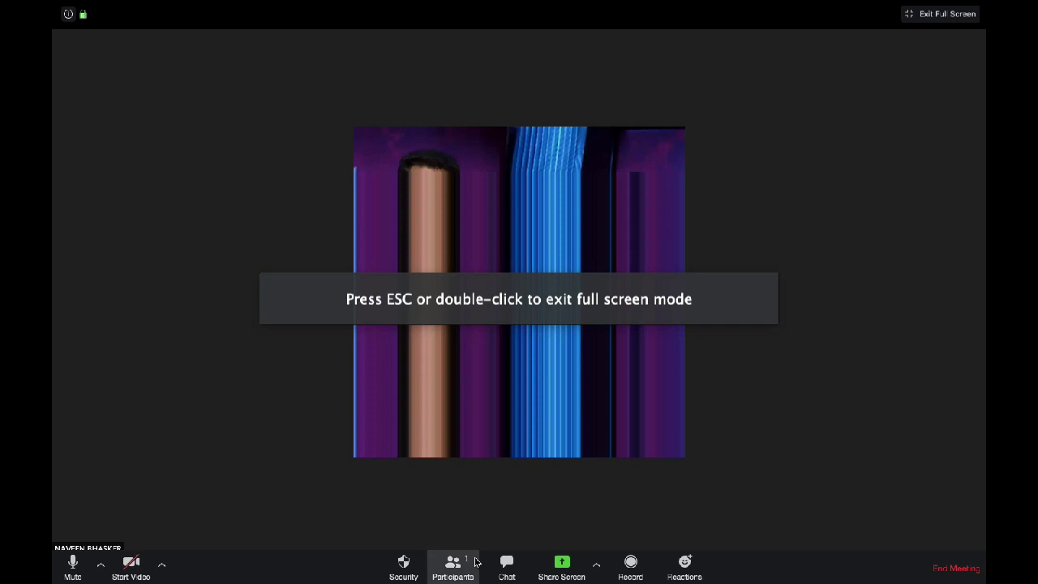
{"action": "left_click", "coordinate": [560, 567]}
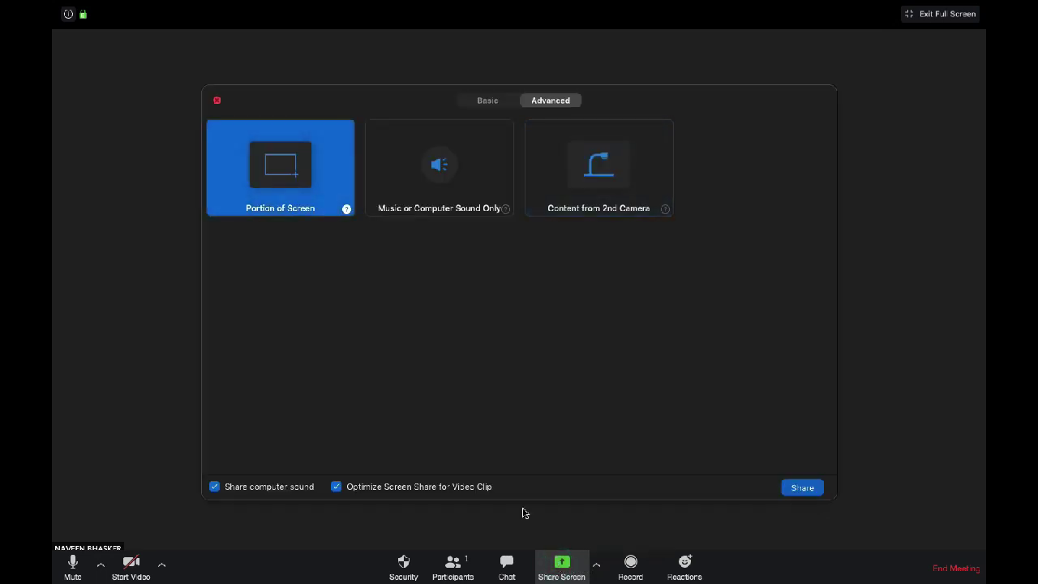
{"action": "left_click", "coordinate": [489, 103]}
{"action": "left_click", "coordinate": [489, 102]}
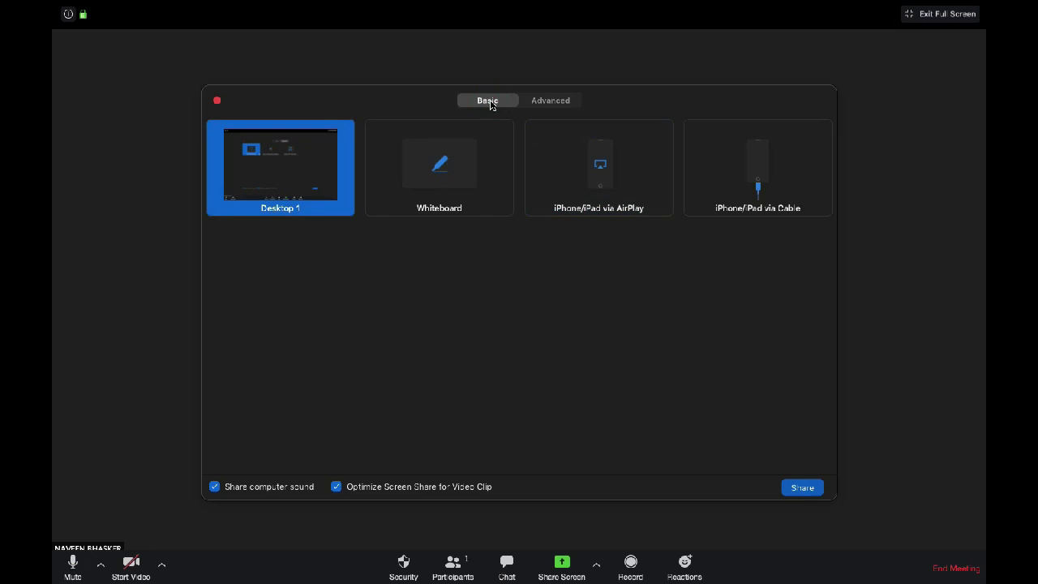
{"action": "left_click", "coordinate": [303, 194]}
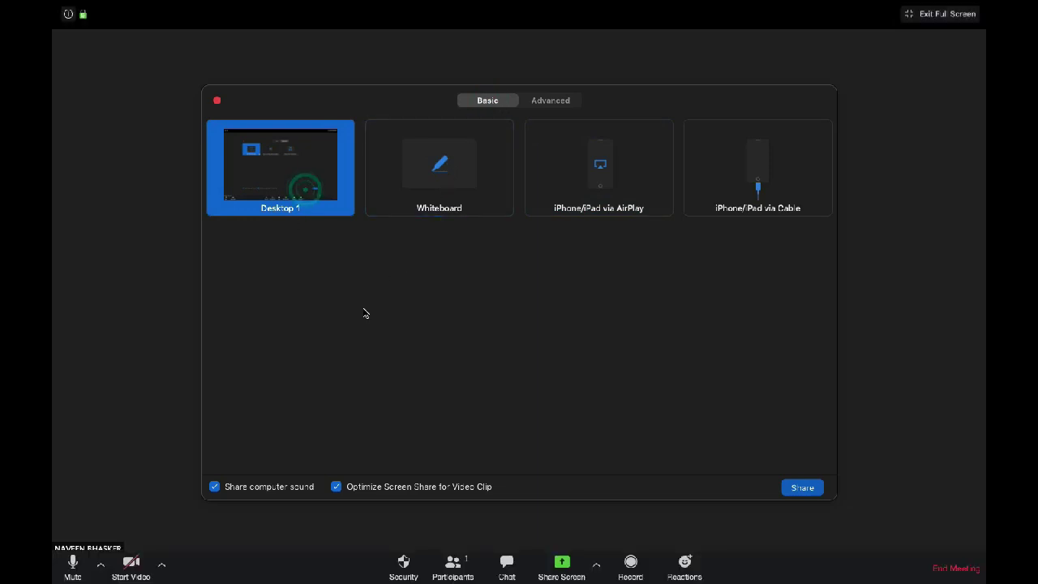
{"action": "left_click", "coordinate": [337, 486]}
{"action": "left_click", "coordinate": [337, 486]}
{"action": "left_click", "coordinate": [801, 487]}
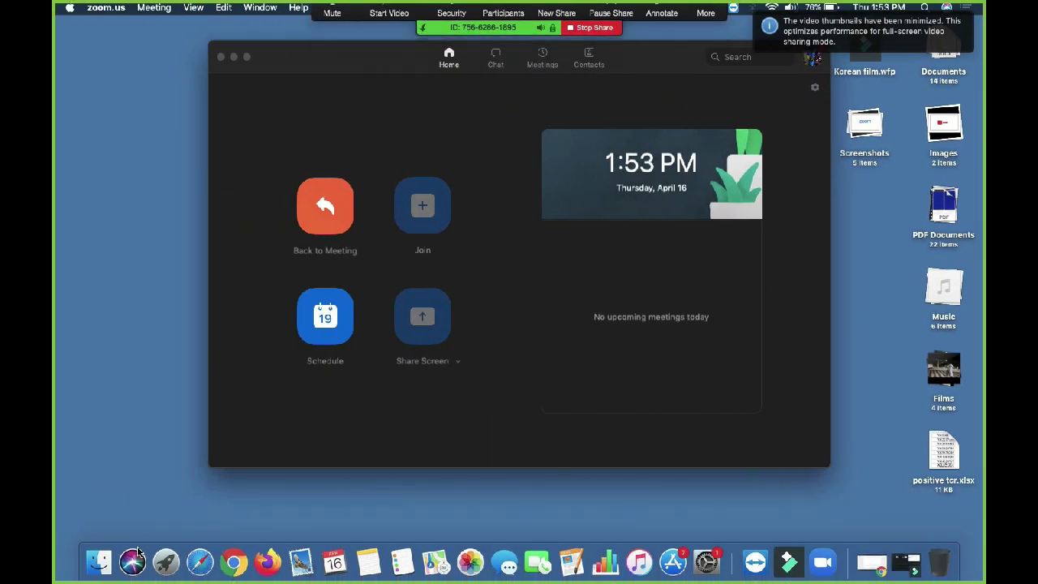
Open the Cyber Crime.ppsx slide show from the Documents folder in Finder.
{"action": "left_click", "coordinate": [100, 564]}
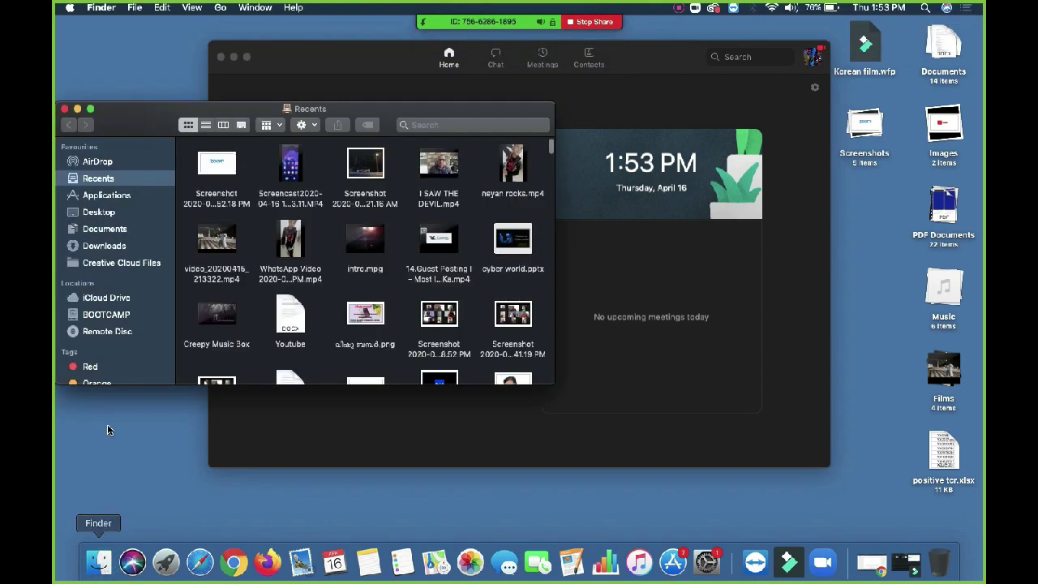
{"action": "left_click", "coordinate": [105, 229]}
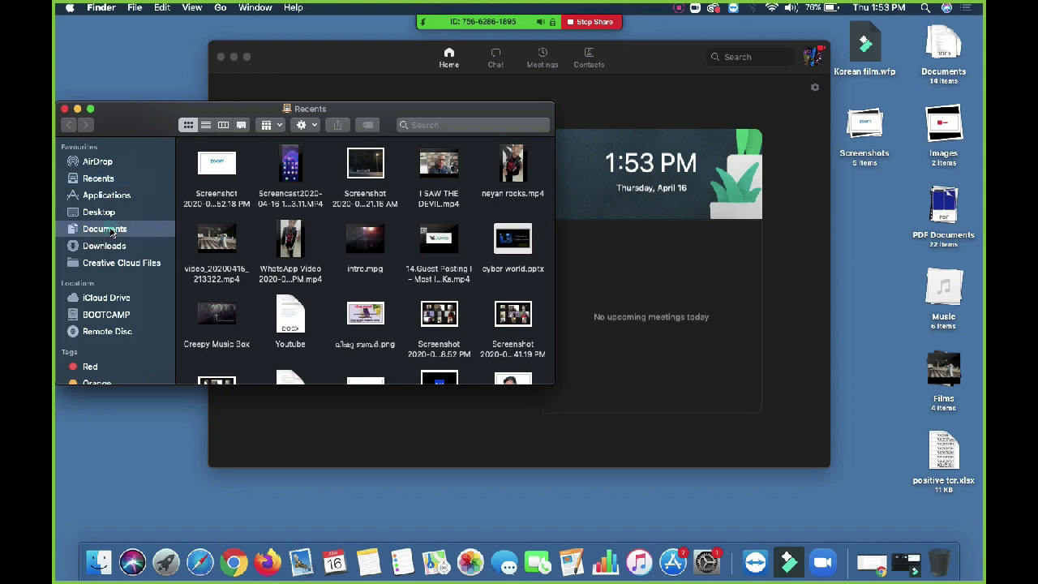
{"action": "double_click", "coordinate": [512, 165]}
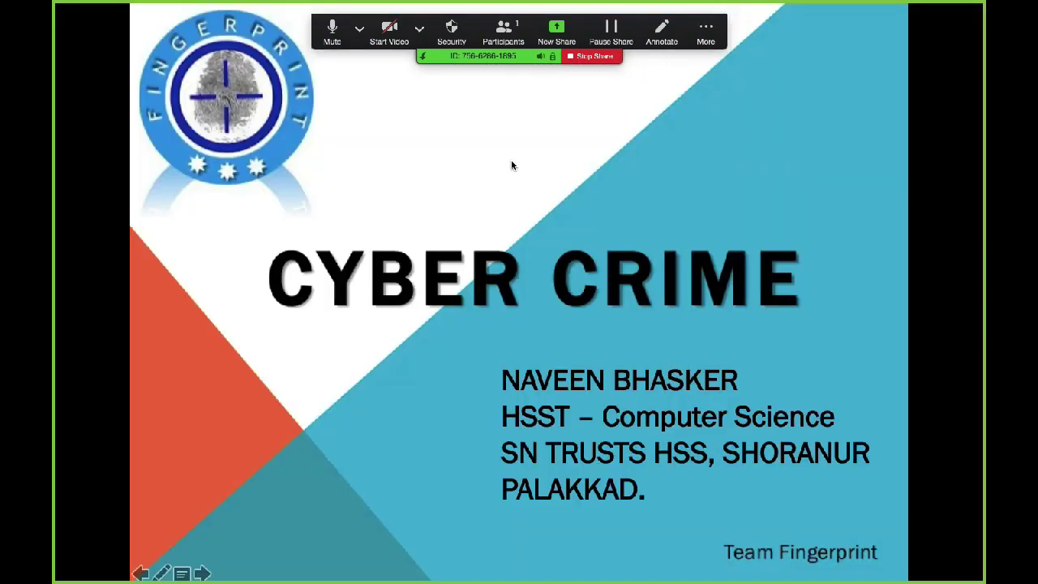
Advance to the "What is Cyber Crime?" slide, and exit the slide show along with its Finder window.
{"action": "left_click", "coordinate": [511, 159]}
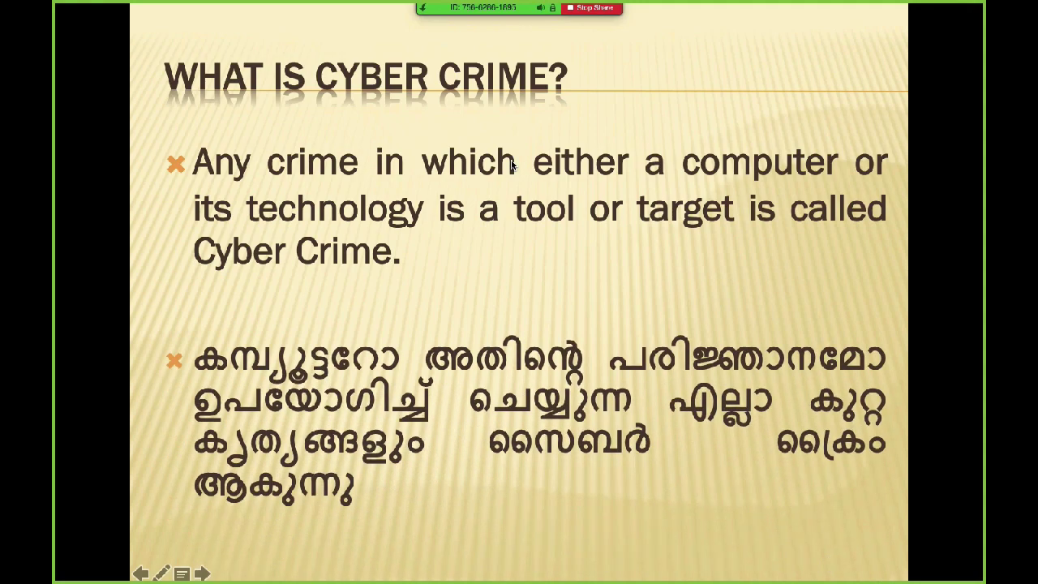
{"action": "key", "text": "Escape"}
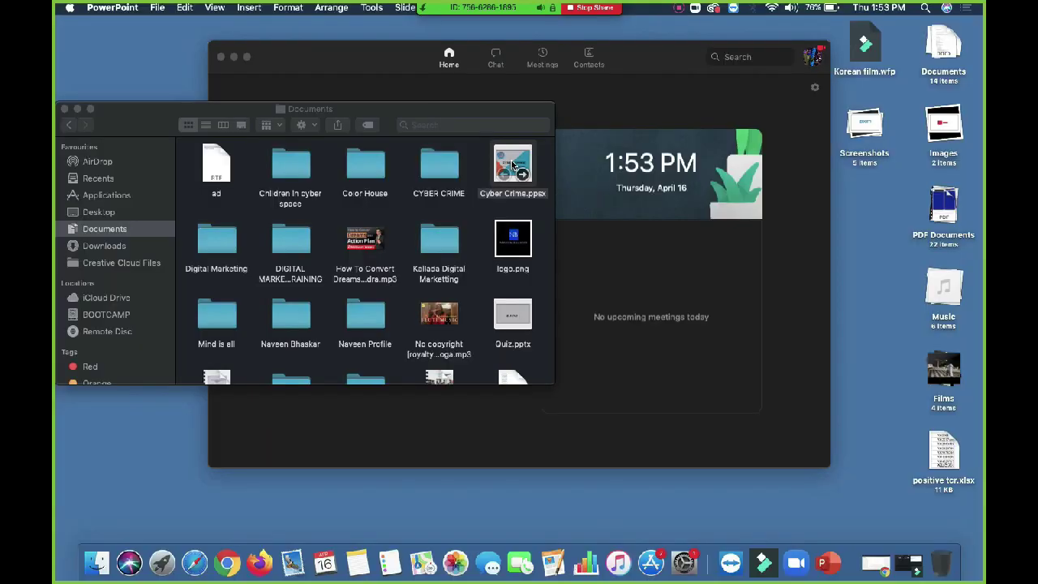
{"action": "left_click", "coordinate": [64, 109]}
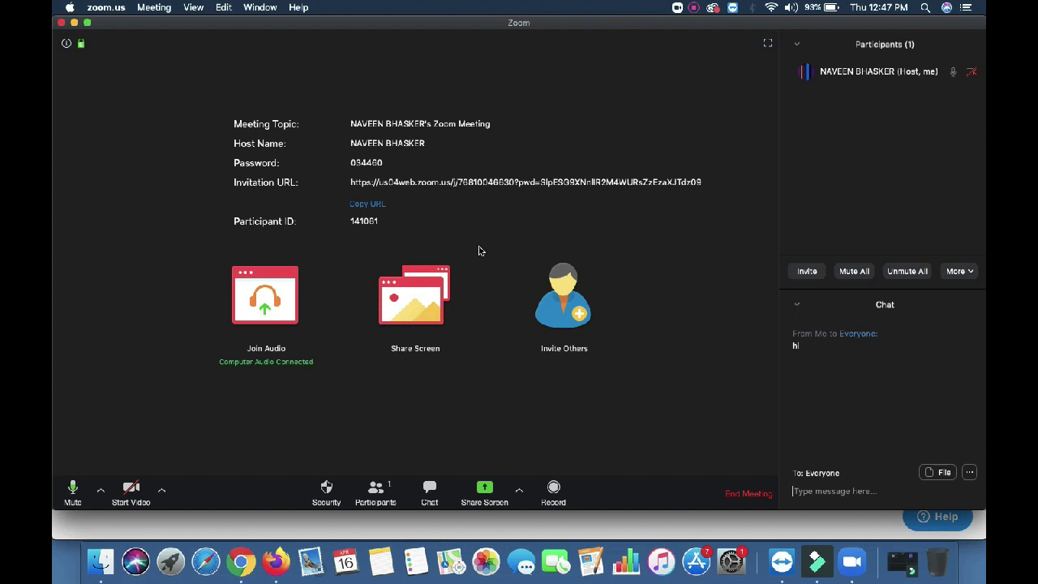
Start recording the meeting and stop the recording.
{"action": "left_click", "coordinate": [556, 487]}
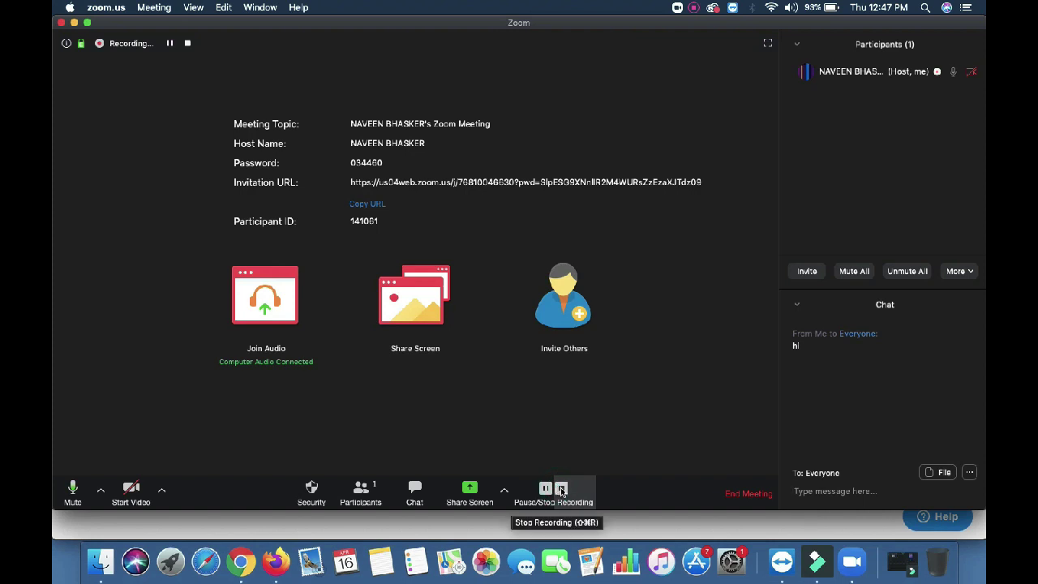
{"action": "left_click", "coordinate": [560, 488]}
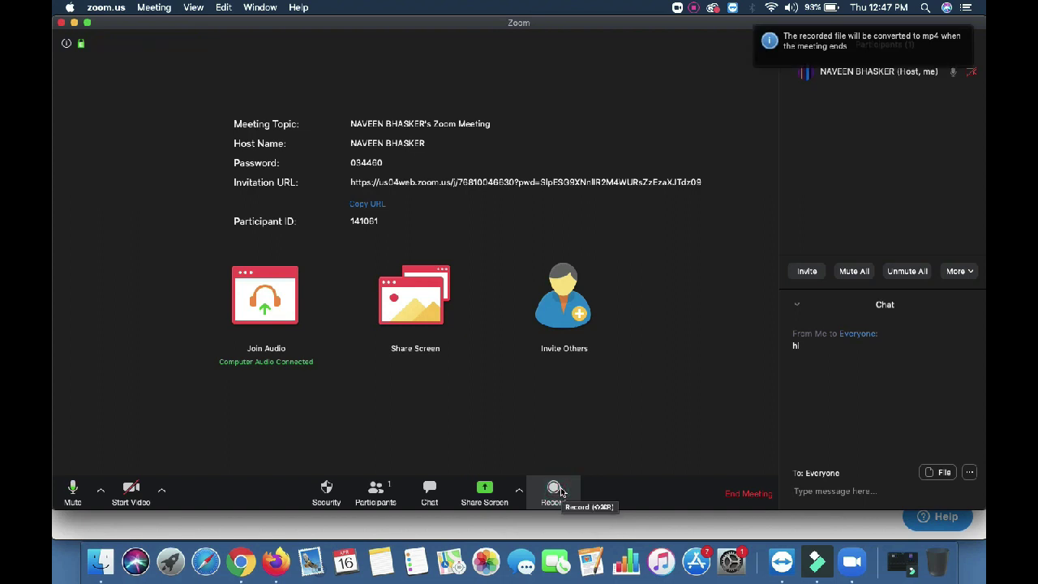
Share Desktop 1 with the default options and stop the screen share.
{"action": "left_click", "coordinate": [484, 492]}
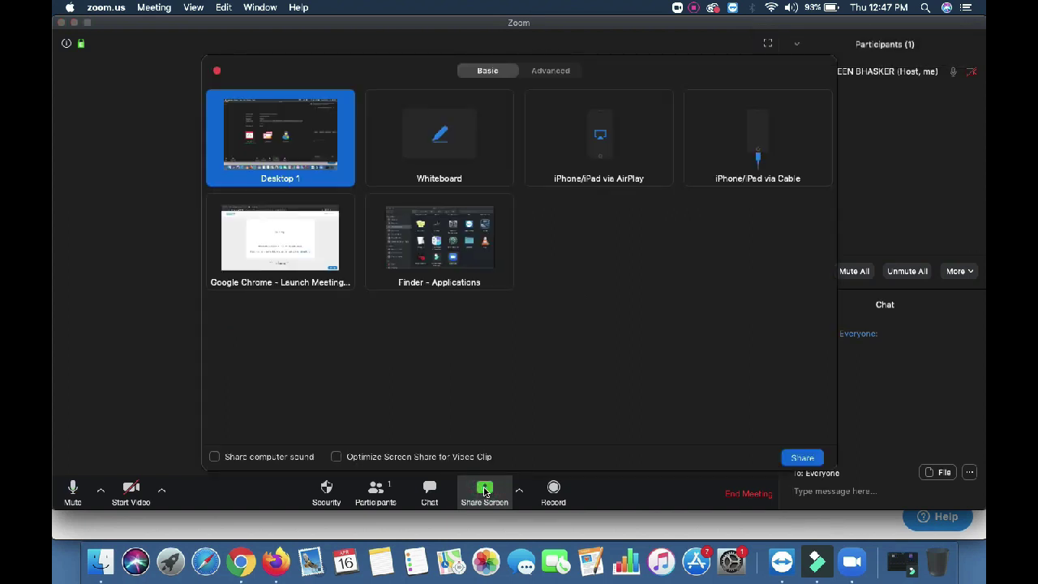
{"action": "left_click", "coordinate": [791, 458]}
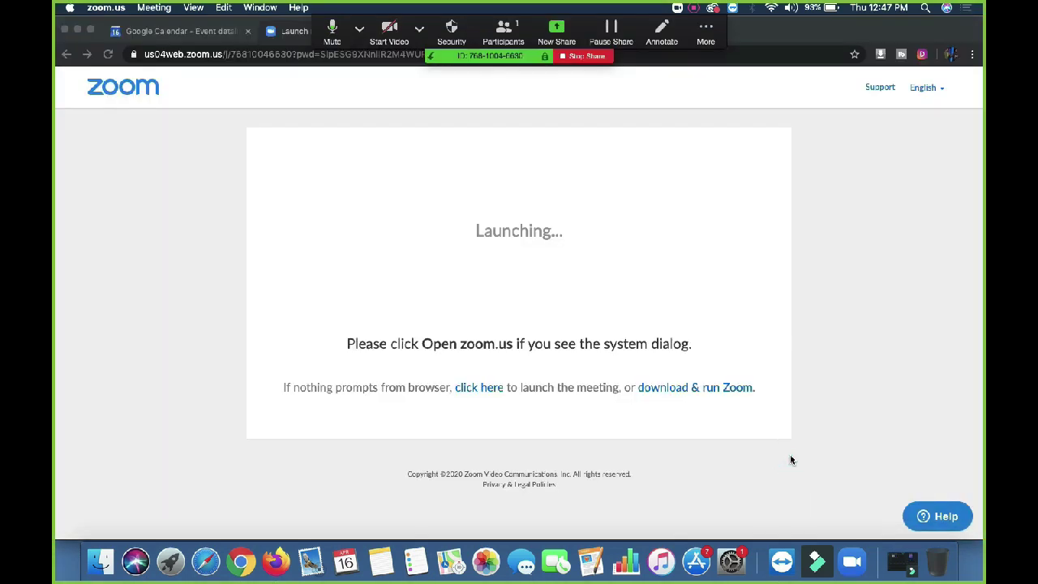
{"action": "left_click", "coordinate": [578, 57]}
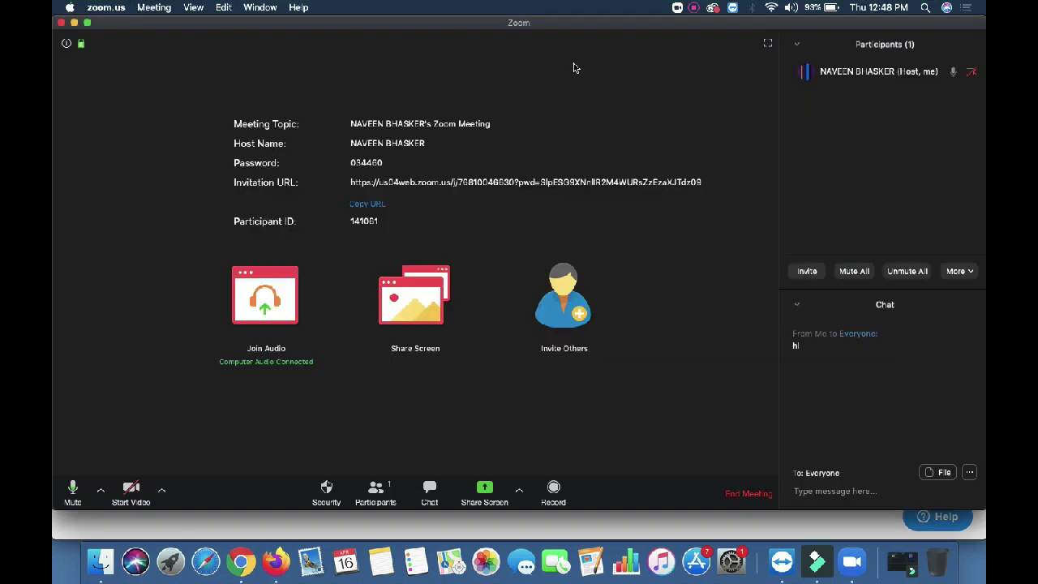
Preview the bridge, grass and Earth virtual backgrounds in the video settings, and set the background back to None.
{"action": "left_click", "coordinate": [162, 491]}
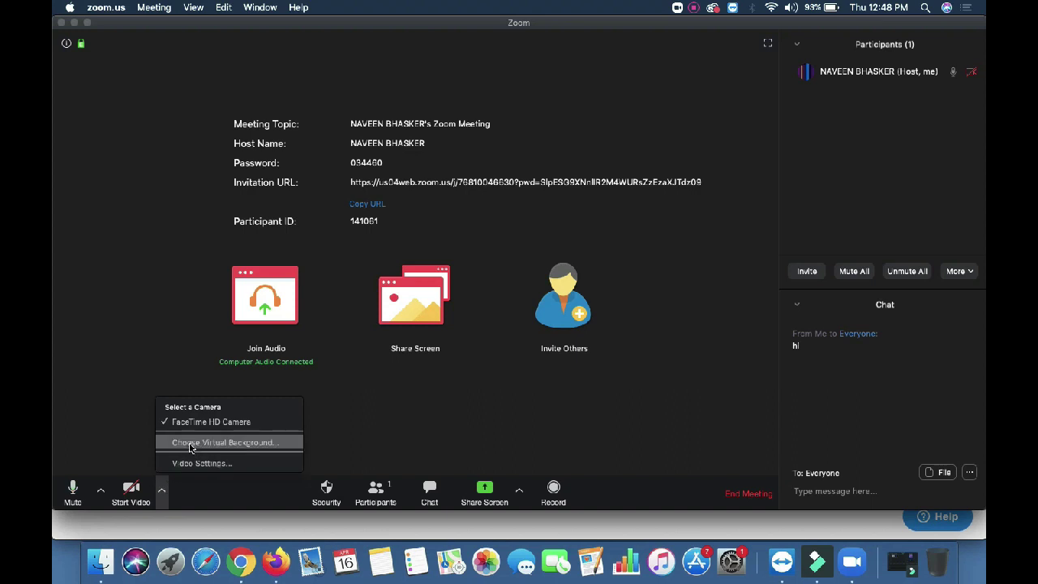
{"action": "left_click", "coordinate": [187, 443]}
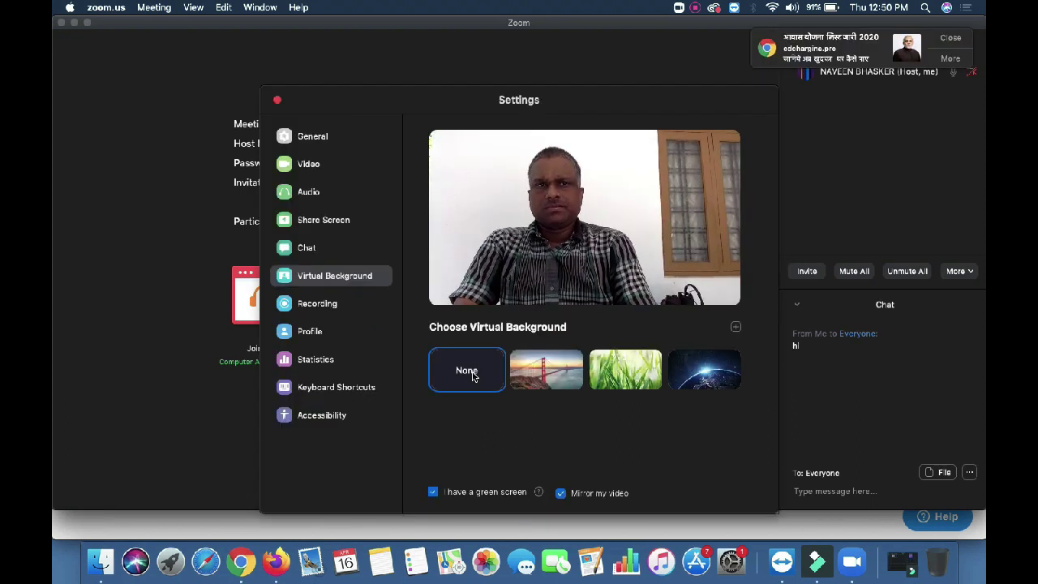
{"action": "left_click", "coordinate": [535, 376]}
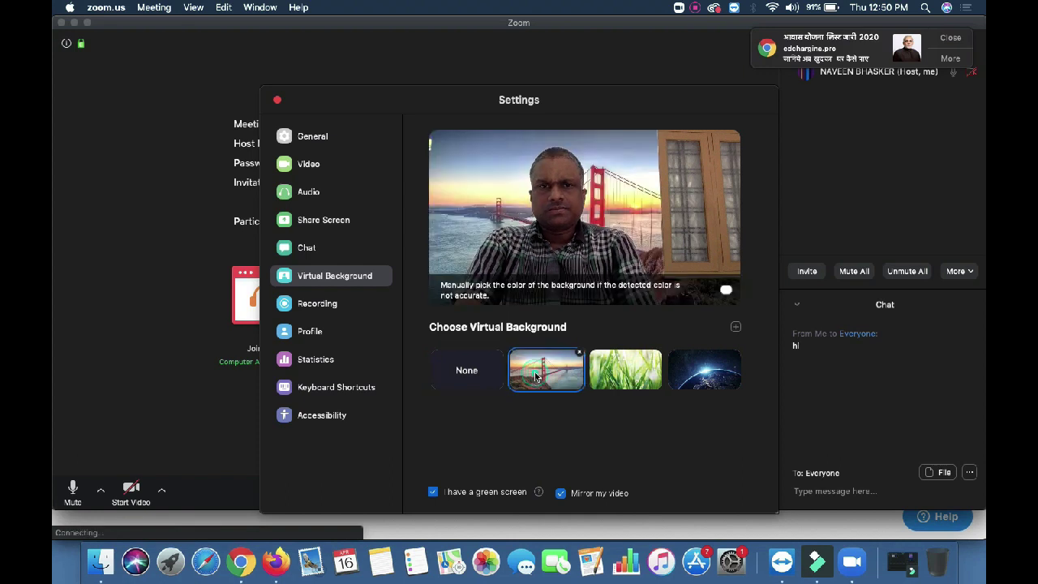
{"action": "left_click", "coordinate": [622, 373]}
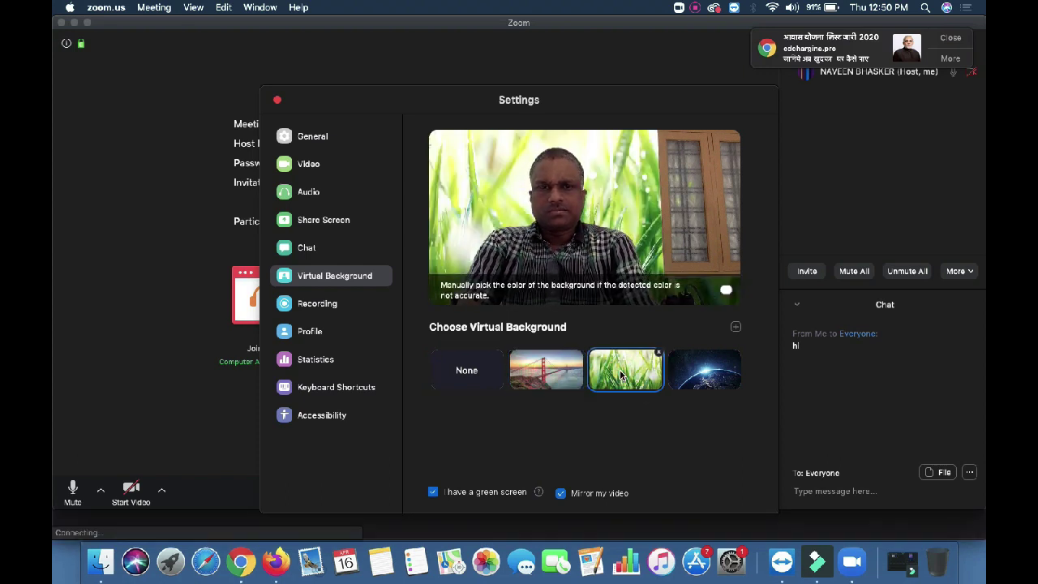
{"action": "left_click", "coordinate": [701, 373]}
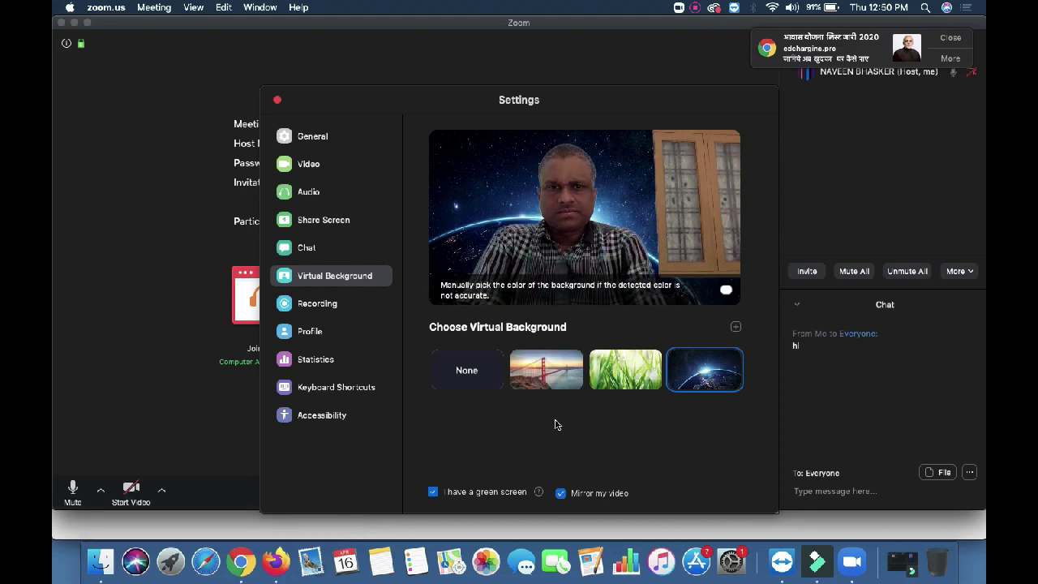
{"action": "left_click", "coordinate": [481, 374]}
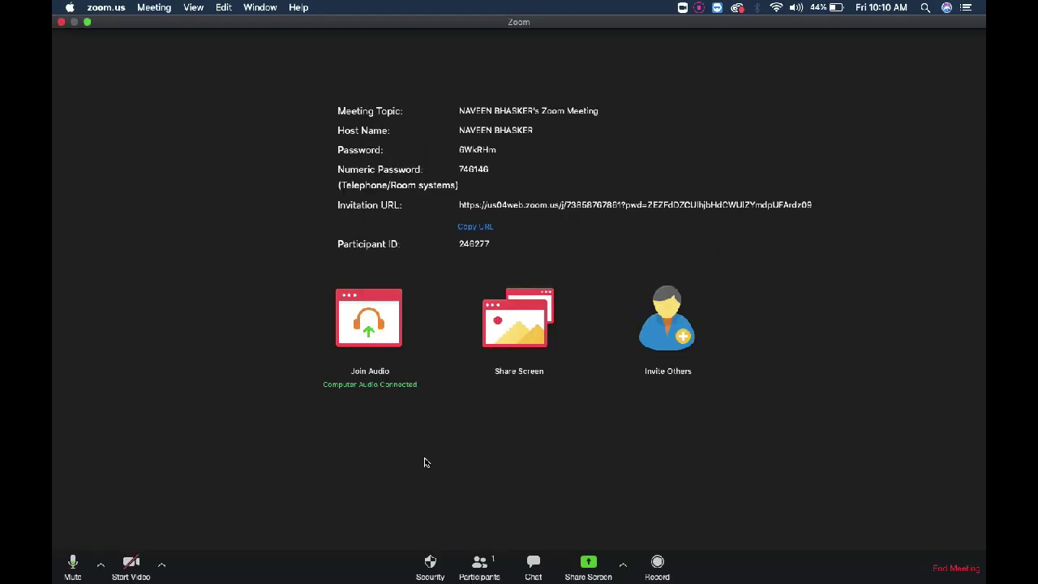
Disallow participants from sharing their screen and from renaming themselves in the meeting's security options.
{"action": "left_click", "coordinate": [429, 563]}
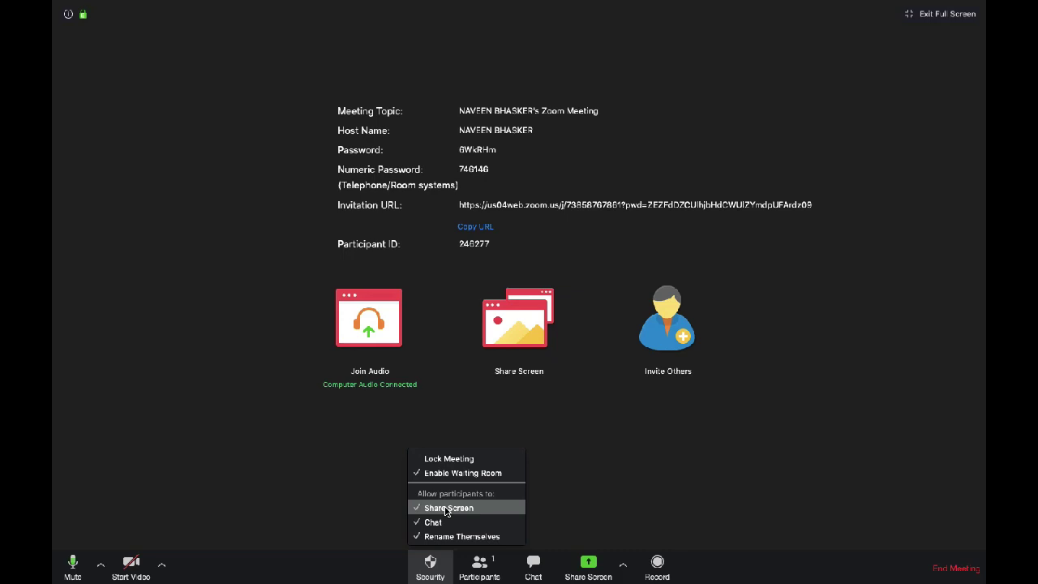
{"action": "left_click", "coordinate": [446, 509]}
{"action": "left_click", "coordinate": [431, 564]}
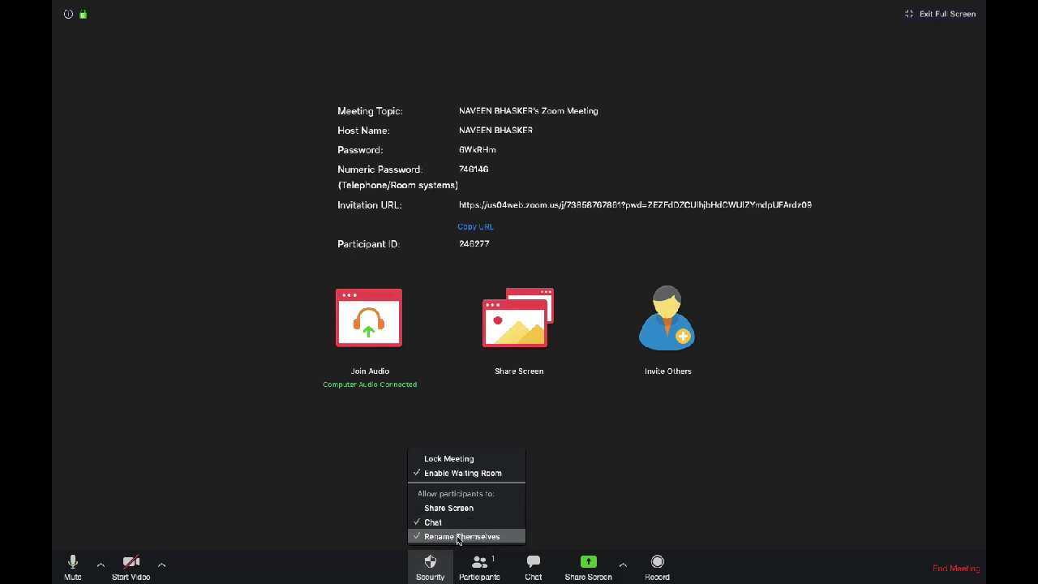
{"action": "left_click", "coordinate": [457, 537]}
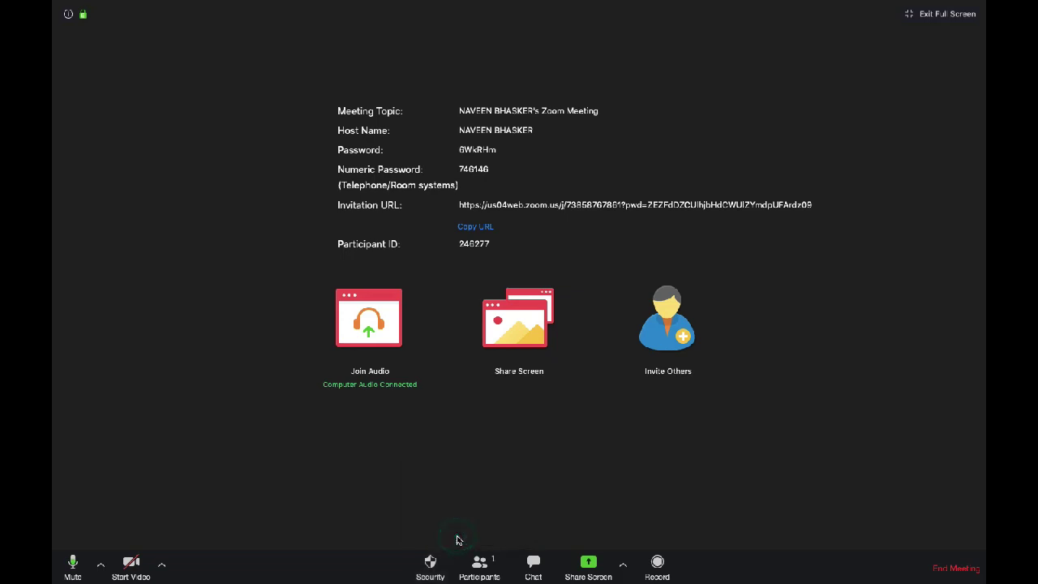
Lock the meeting and start recording it.
{"action": "left_click", "coordinate": [430, 563]}
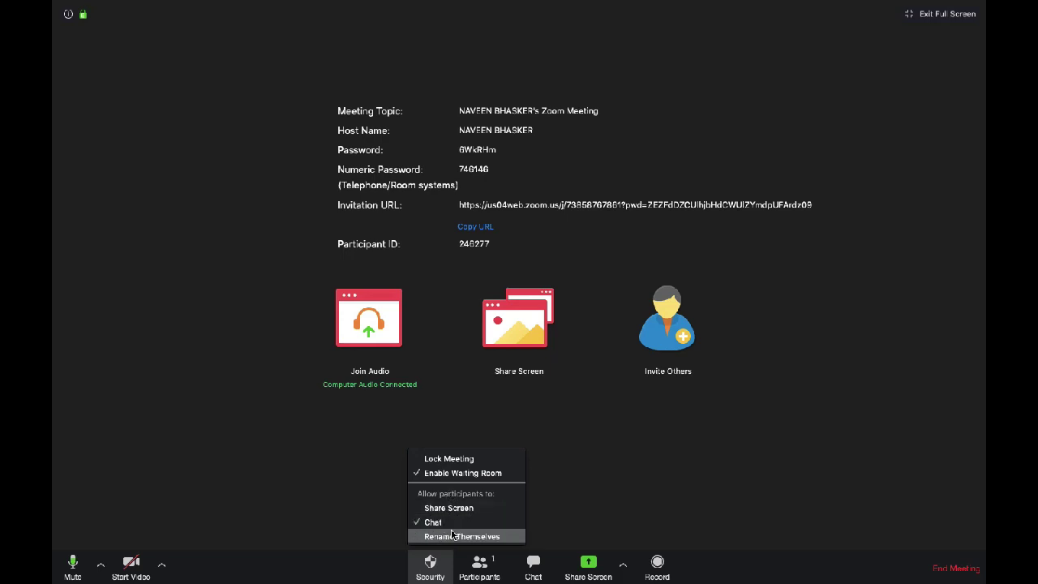
{"action": "left_click", "coordinate": [445, 461]}
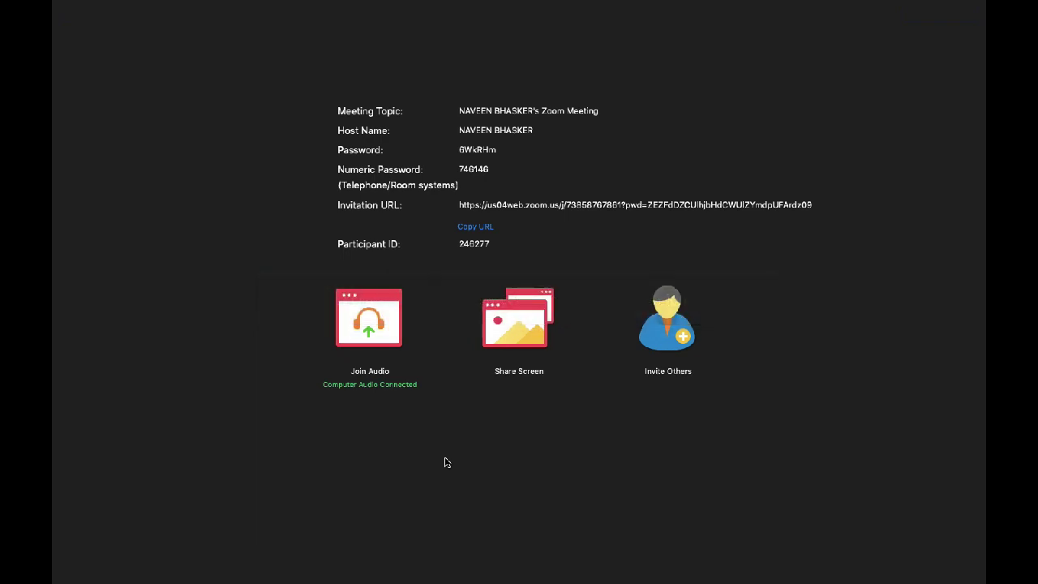
{"action": "key", "text": "alt+r"}
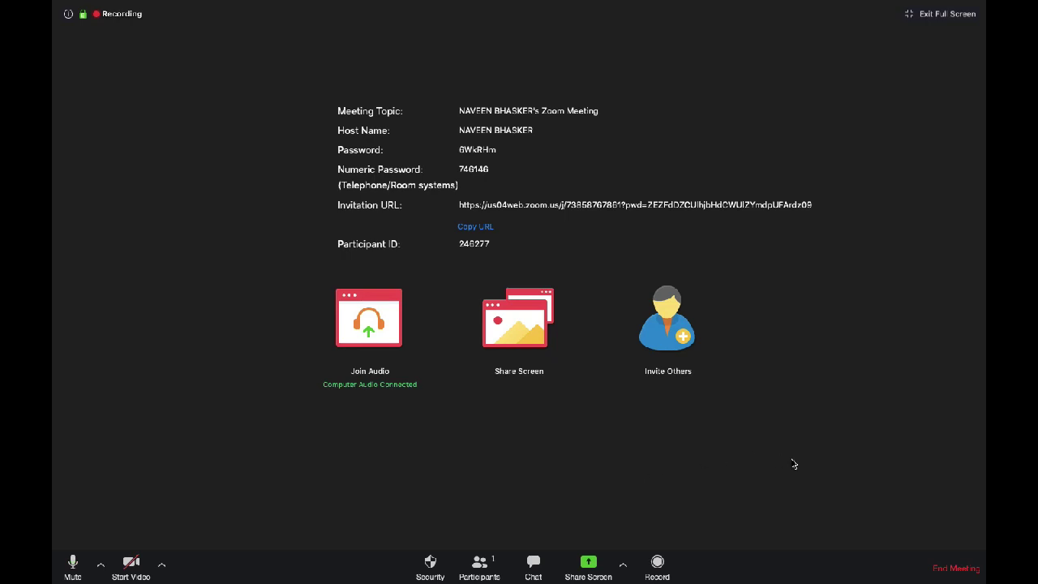
End the meeting for all participants and cancel saving its recording.
{"action": "left_click", "coordinate": [953, 573]}
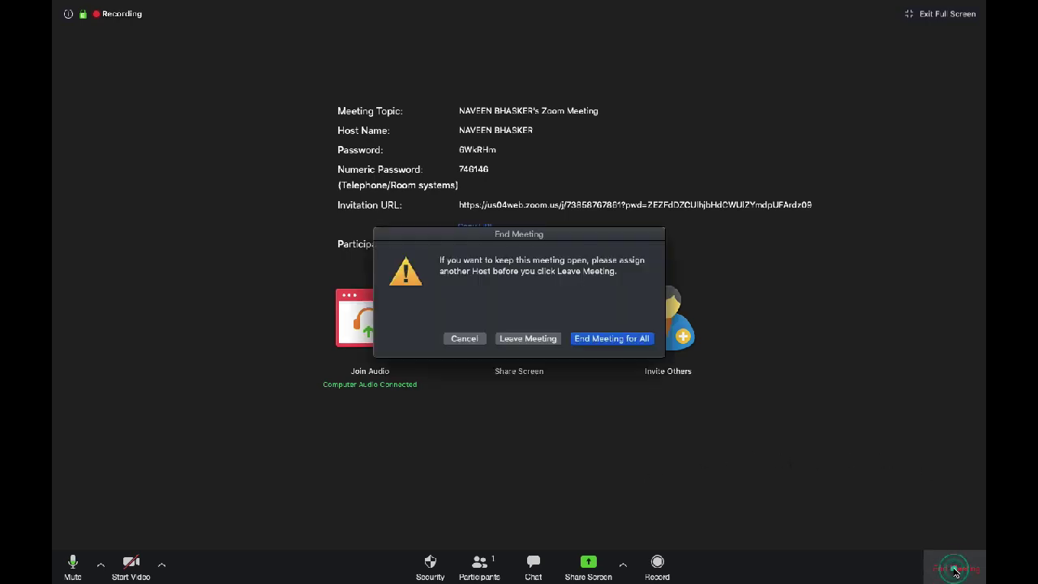
{"action": "left_click", "coordinate": [609, 338]}
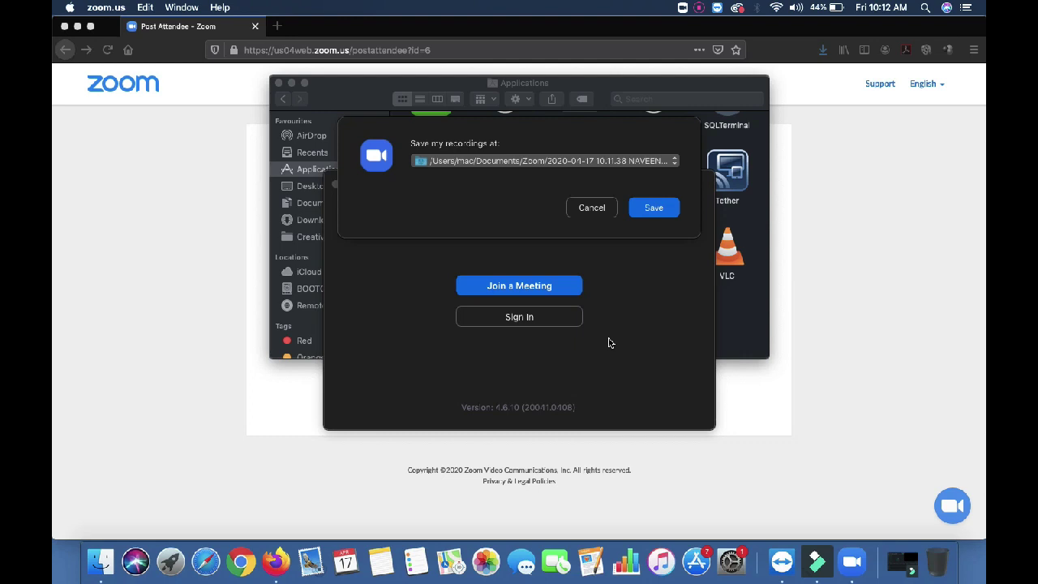
{"action": "left_click", "coordinate": [602, 209]}
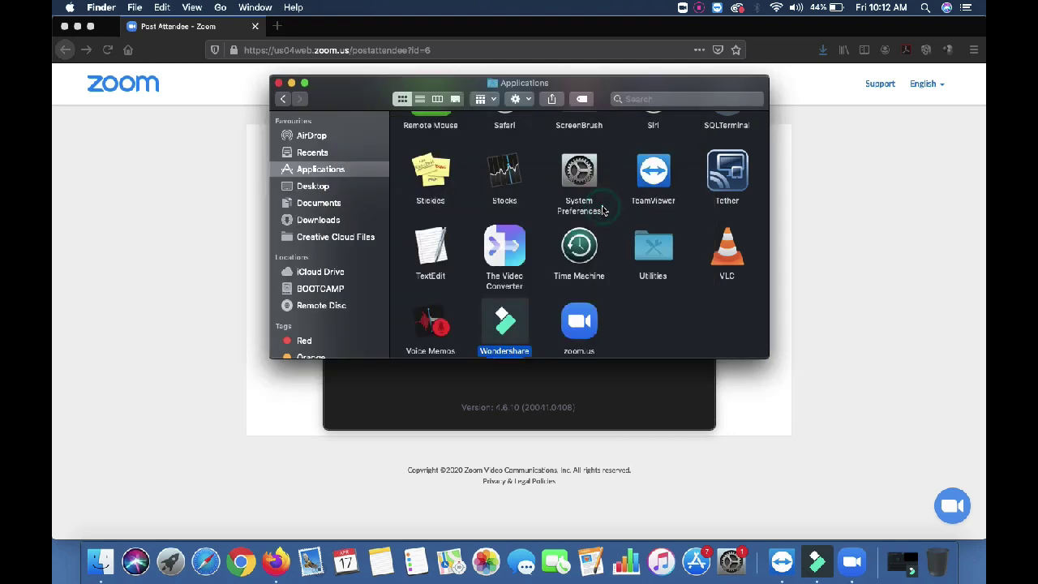